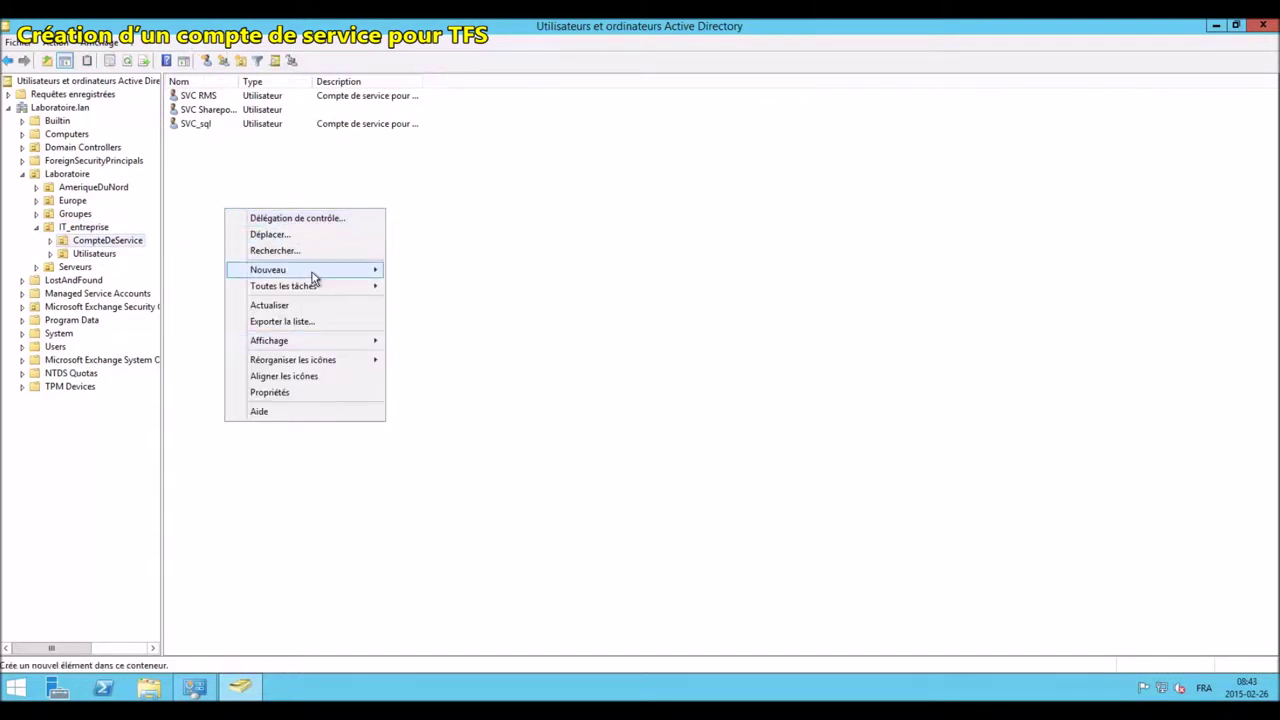
Create a user in the CompteDeService unit with first name SVC, last name TFS and logon name SVC_TFS.
mouse_move(351, 271)
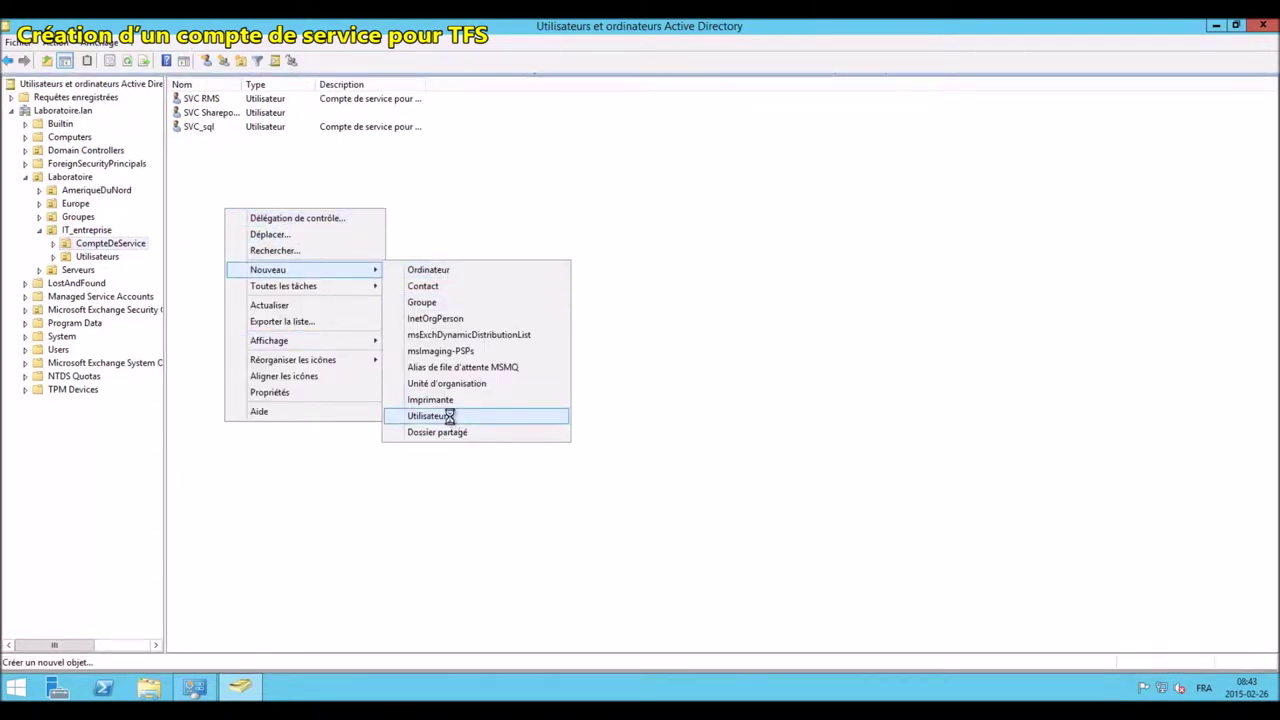
click(450, 418)
text(SVC)
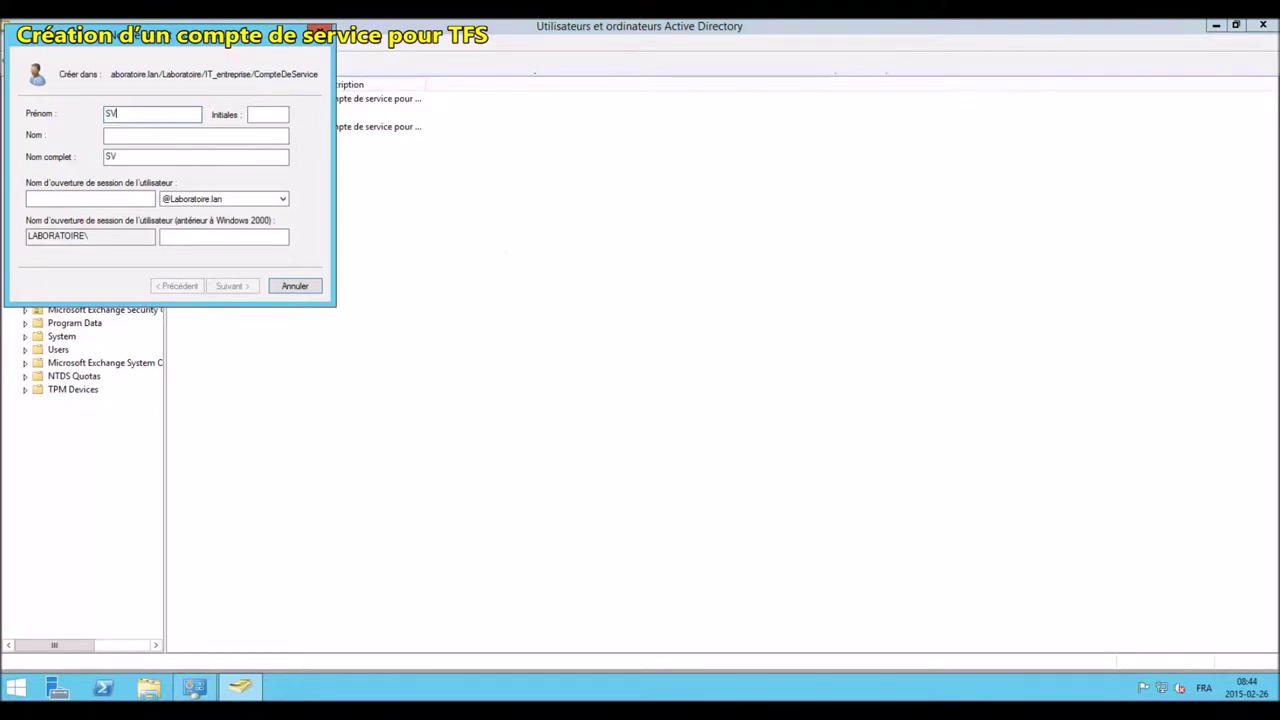
click(150, 136)
text(TFS)
click(80, 200)
text(SVC_TFS)
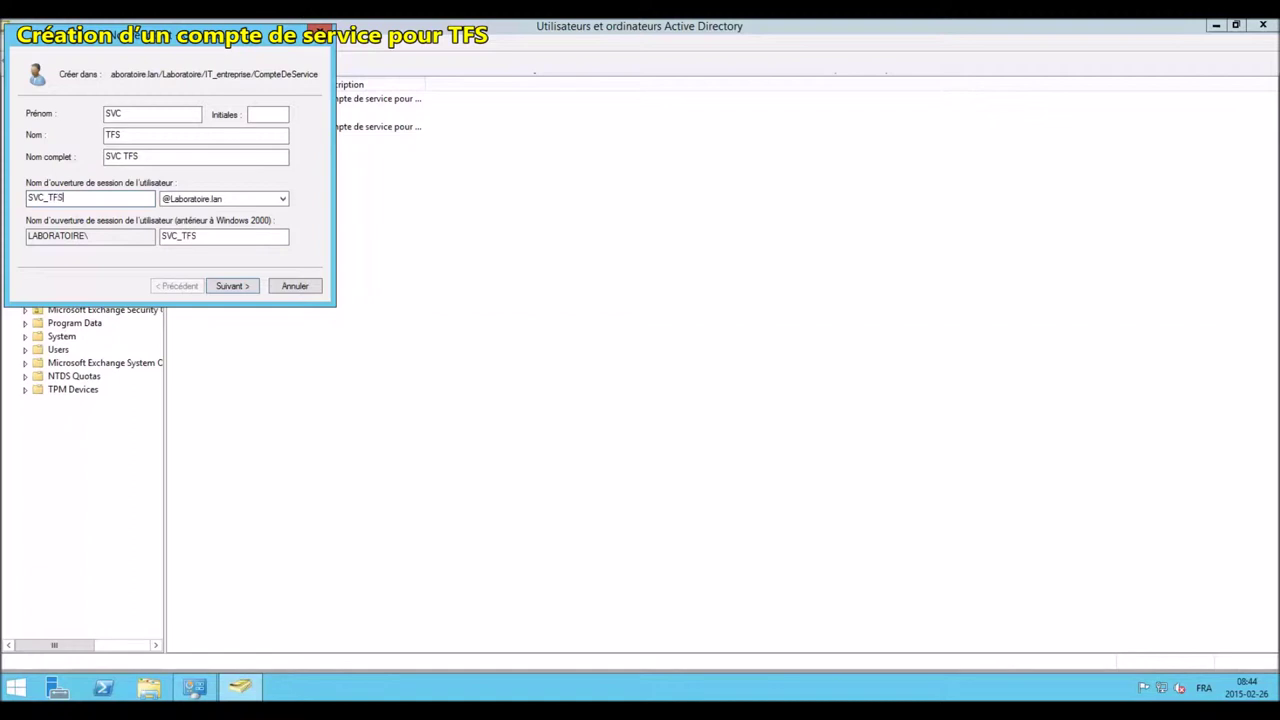
click(230, 286)
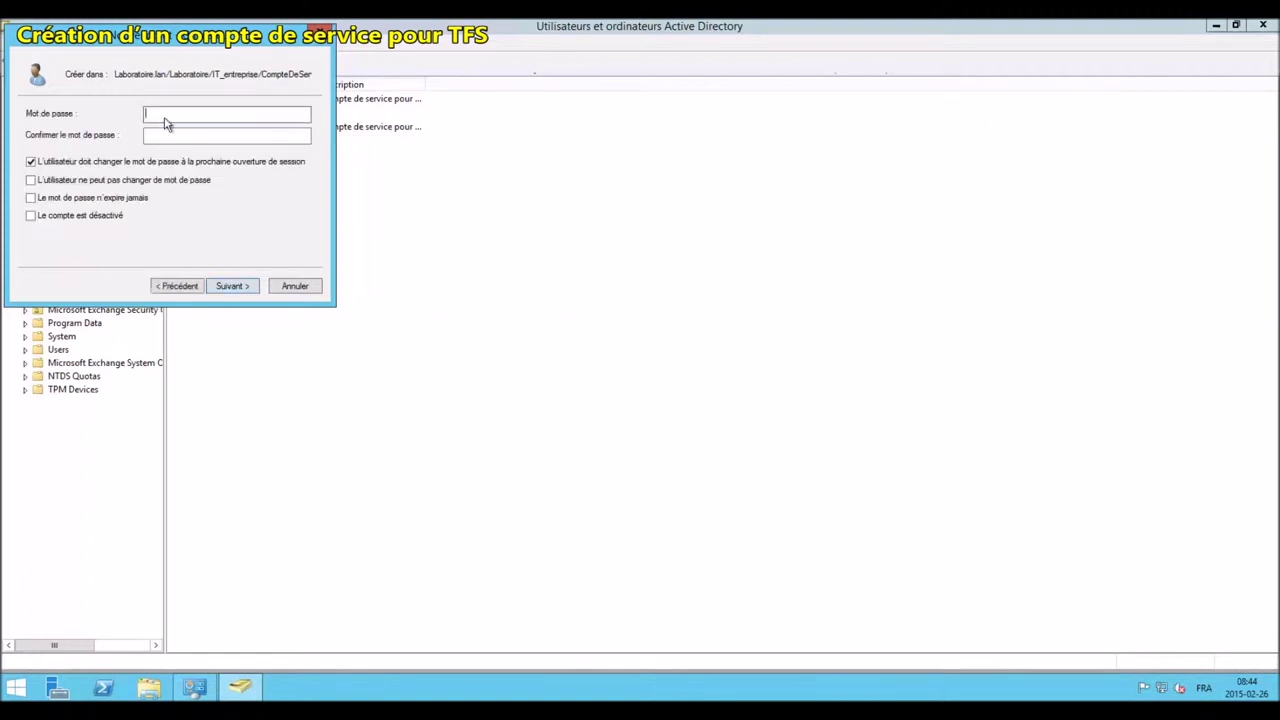
Enter and confirm the account password, remove the forced change at next logon, set it to never expire, and finish creating the user.
text(***********)
key(Tab)
text(***********)
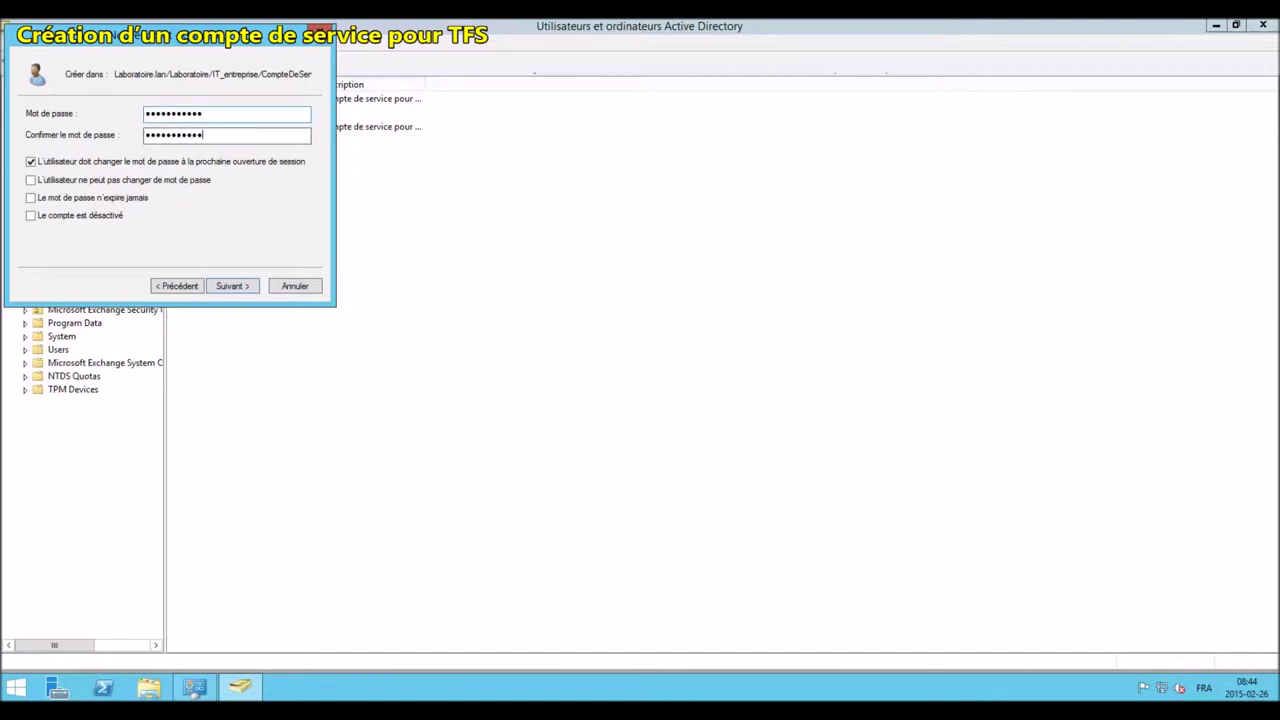
click(42, 164)
click(38, 200)
click(242, 288)
click(233, 286)
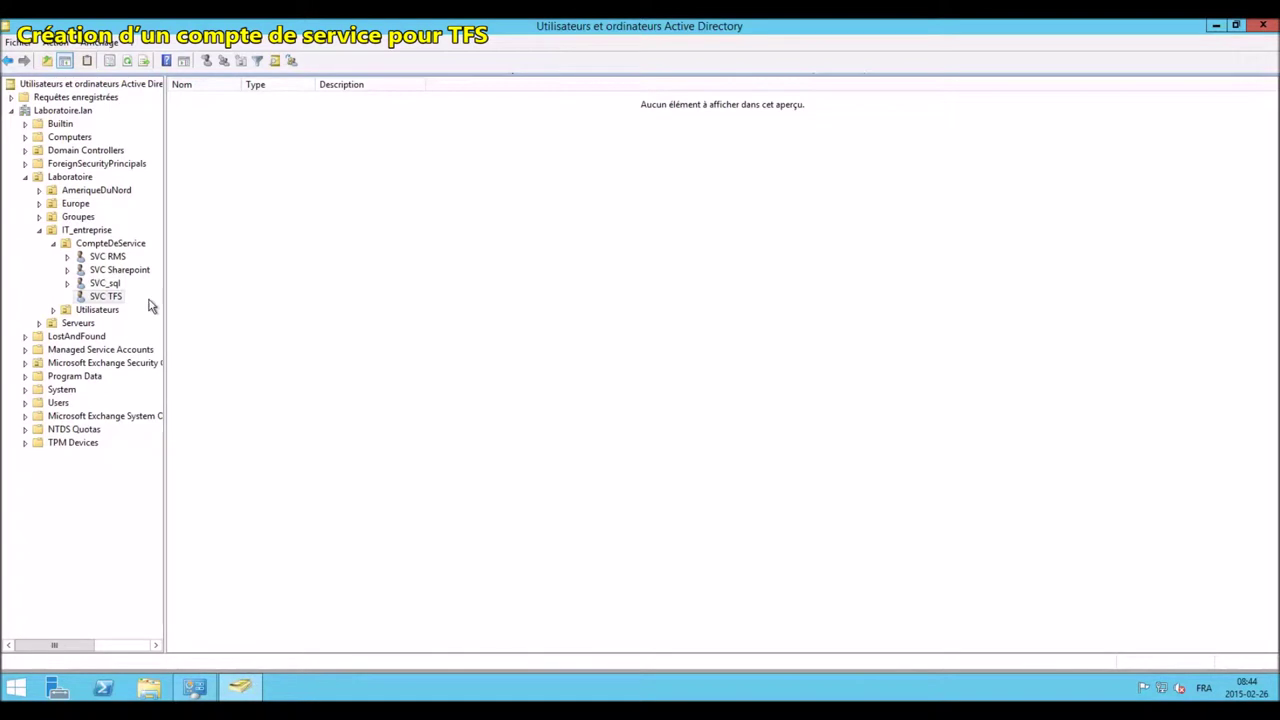
Set the SVC TFS account's description to "Compte de service pour le systeme TFS 2013 sur TFS13" and save its properties.
right_click(106, 298)
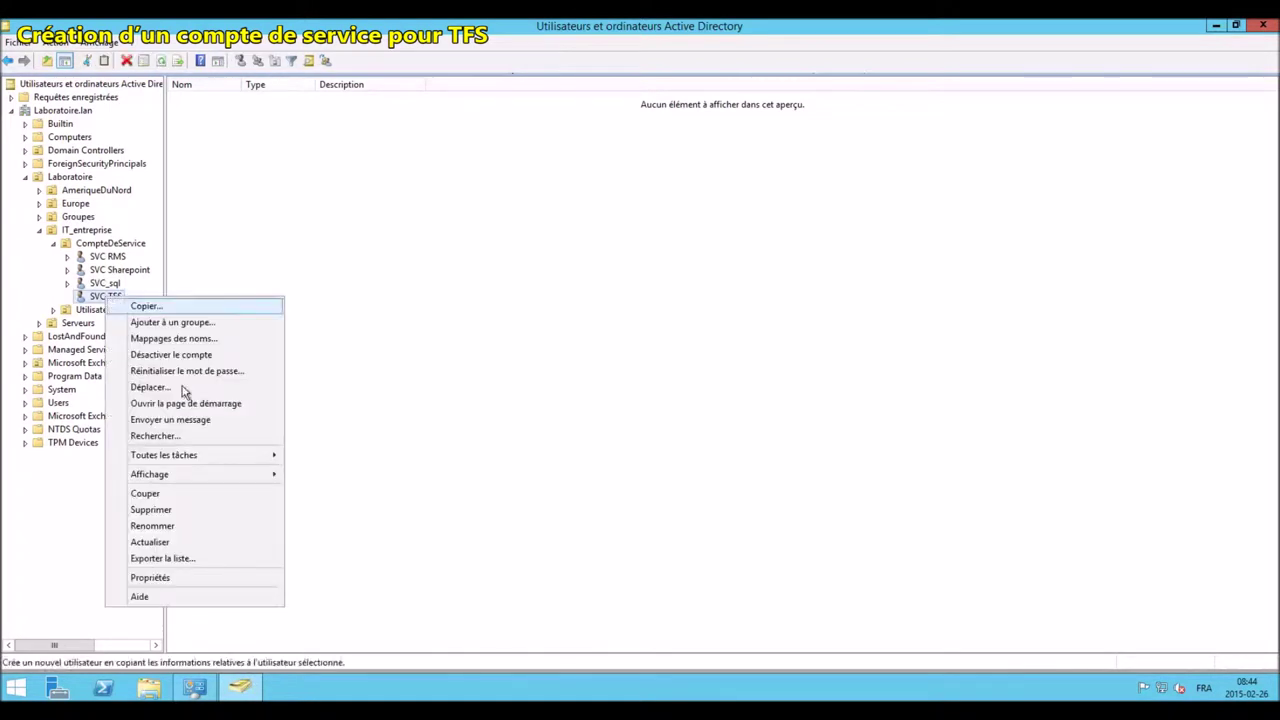
click(190, 579)
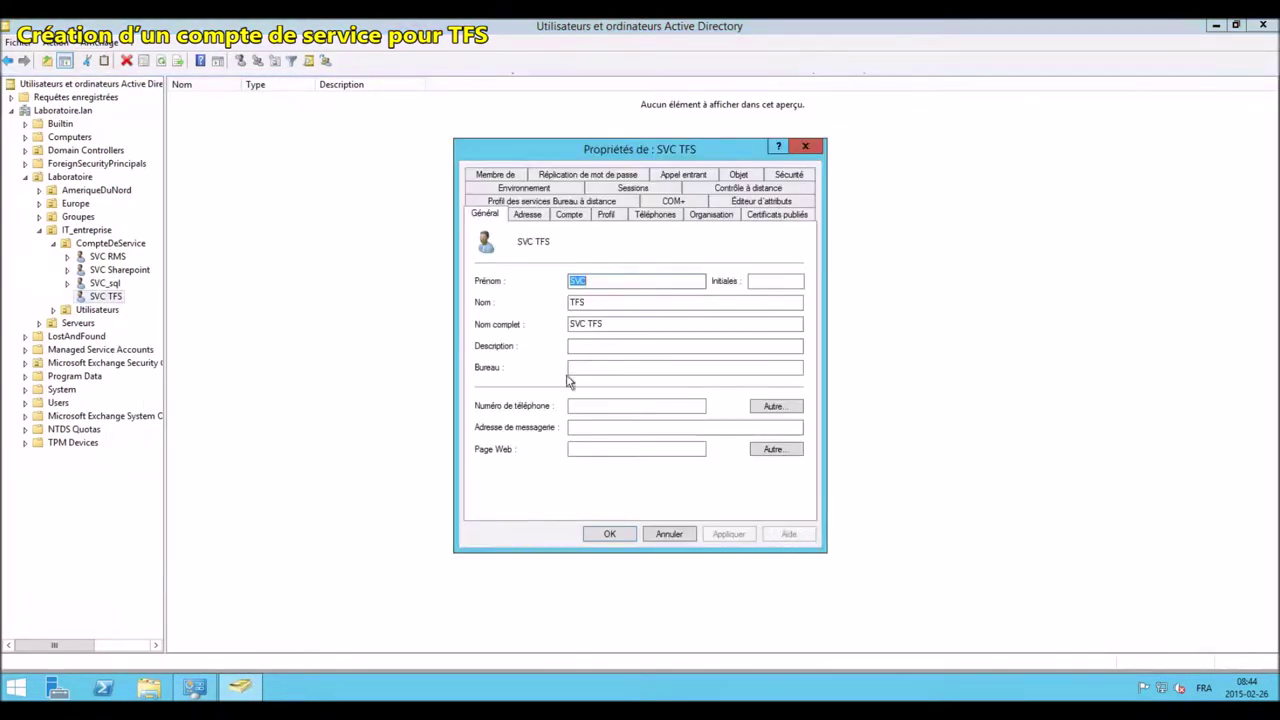
click(590, 347)
text(C)
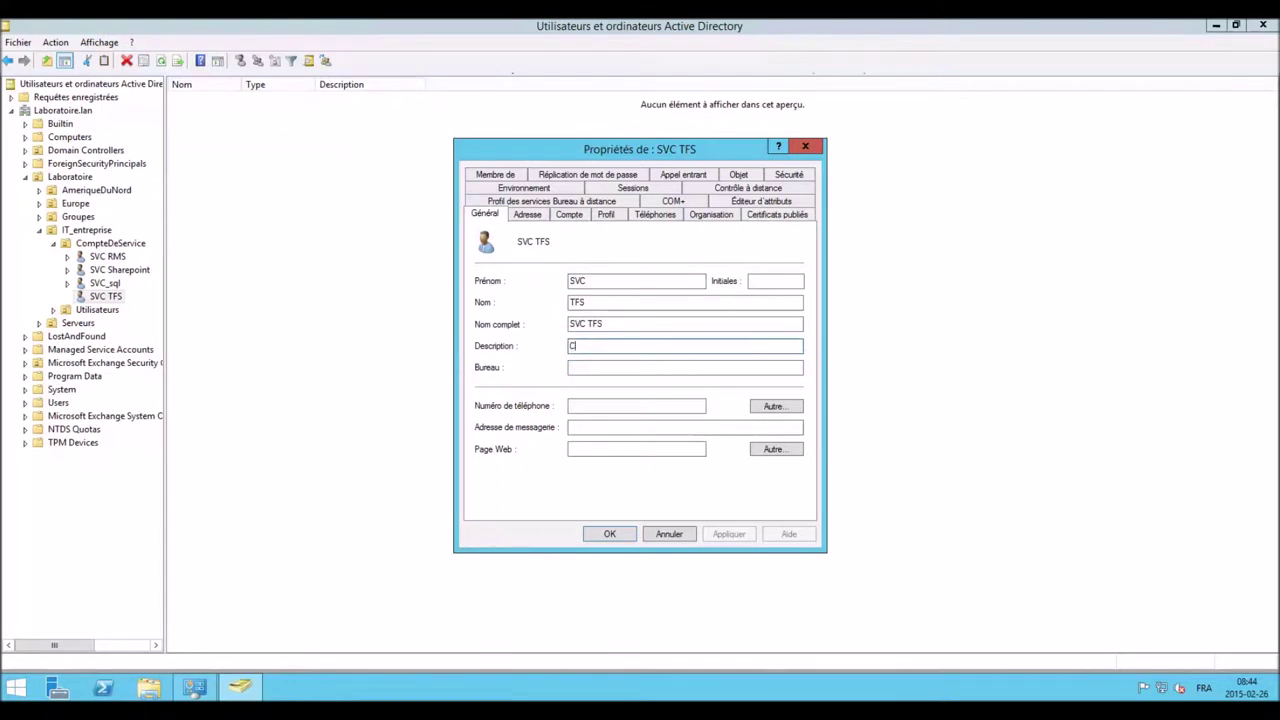
text(ompte de)
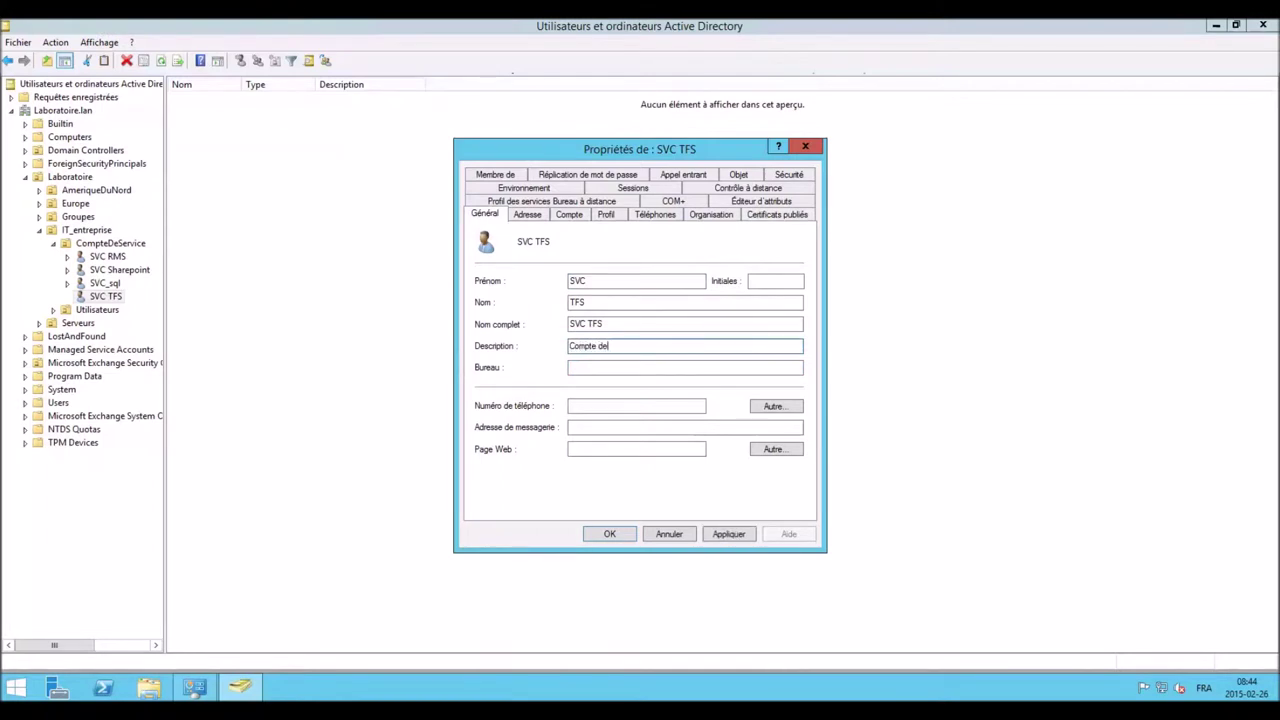
text( service pour le systeme TFS 2013 sur T)
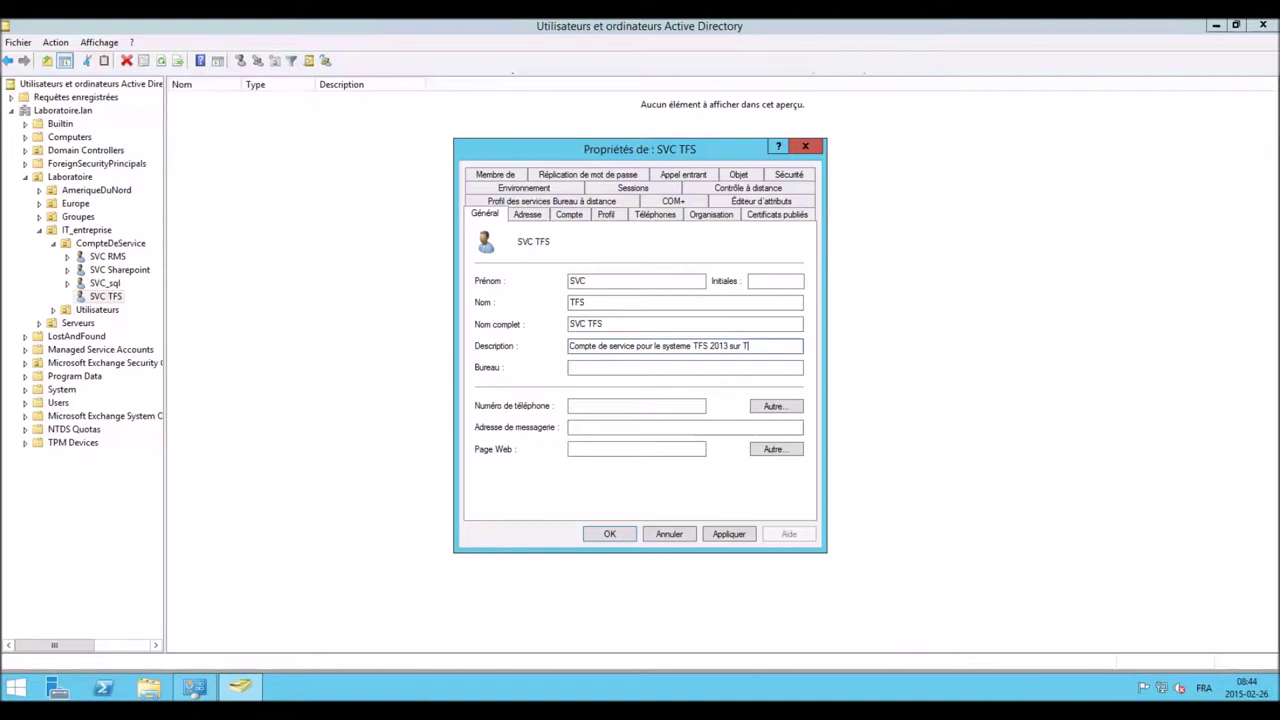
text(FS13)
click(736, 536)
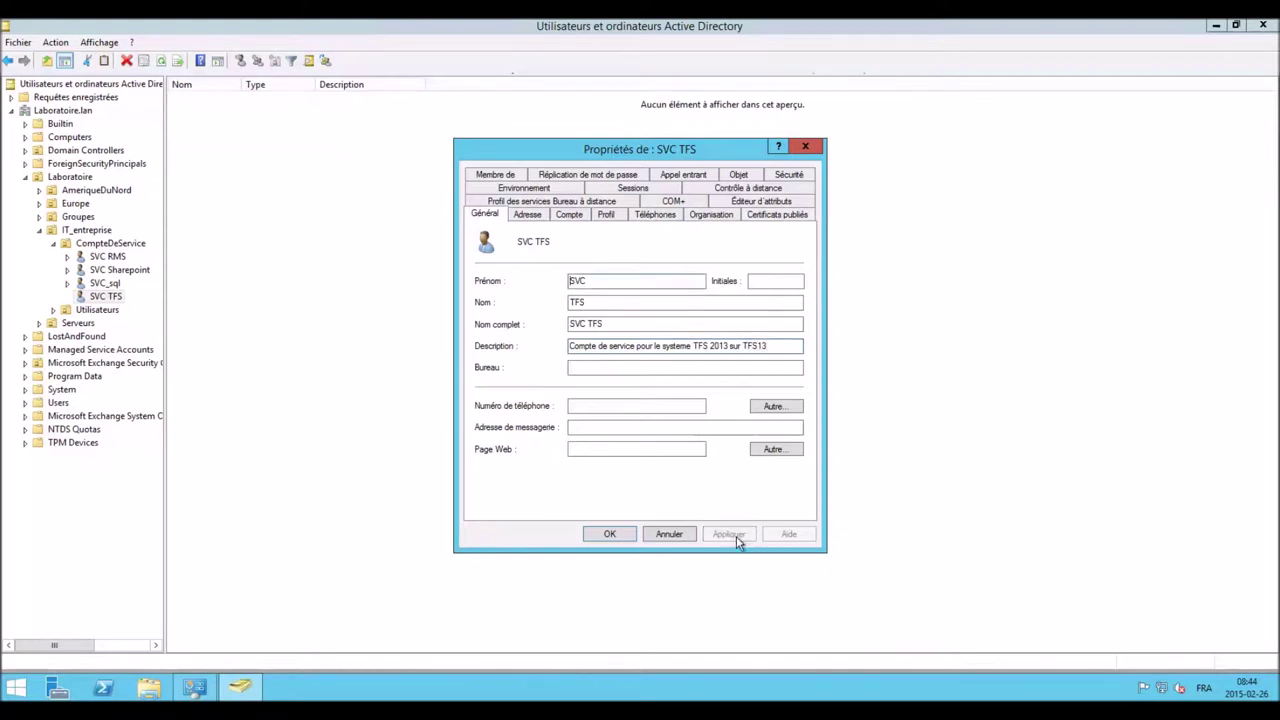
click(609, 534)
Launch SQL Server Management Studio and connect to the SQL database engine with Windows authentication.
key(super)
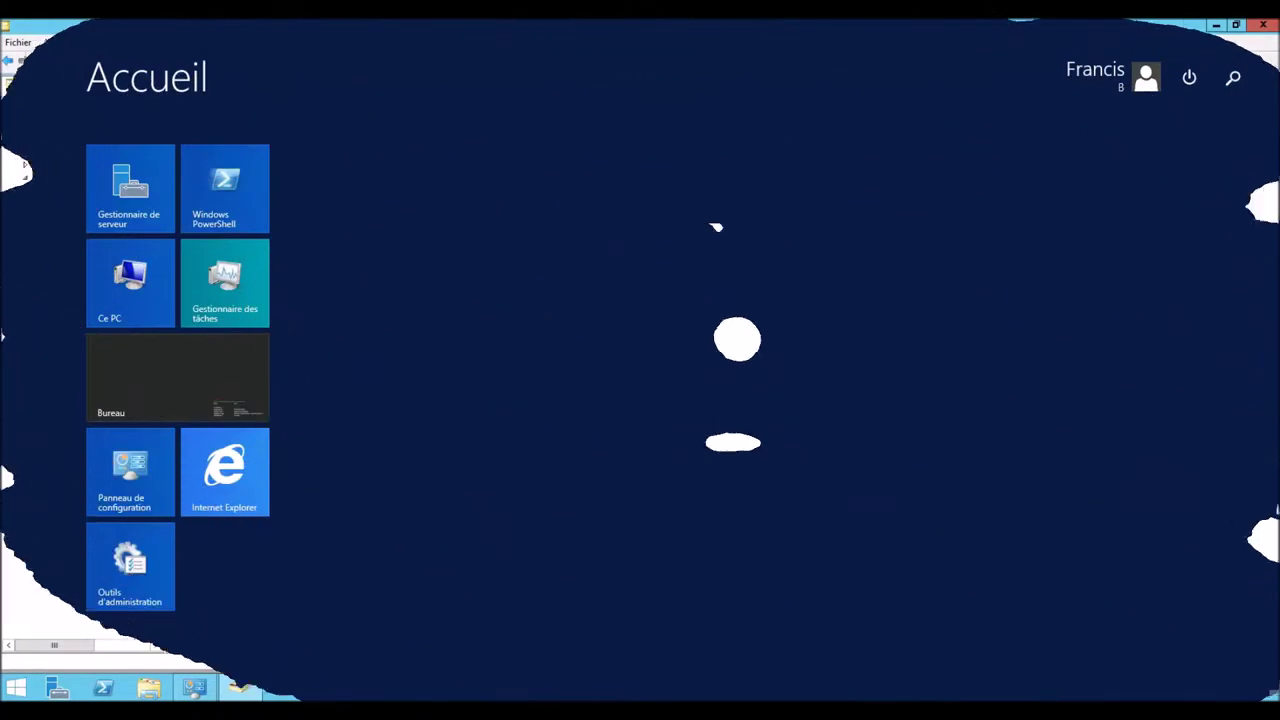
click(97, 659)
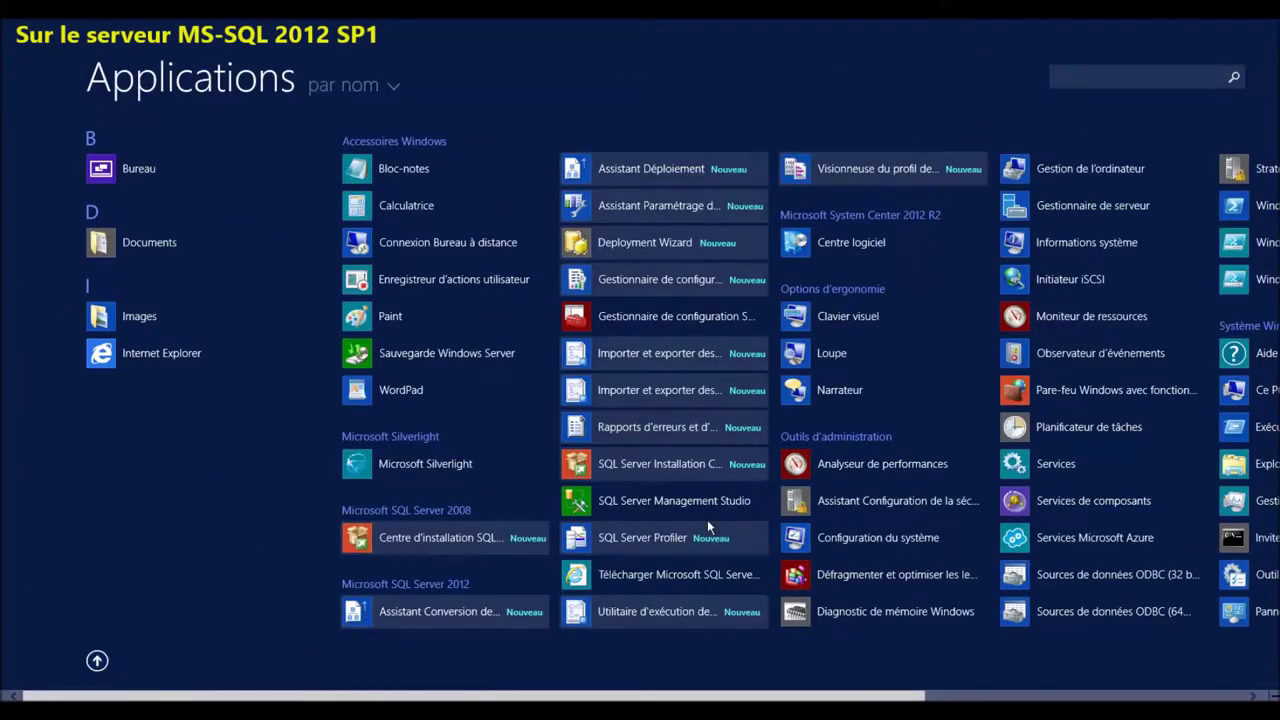
click(680, 501)
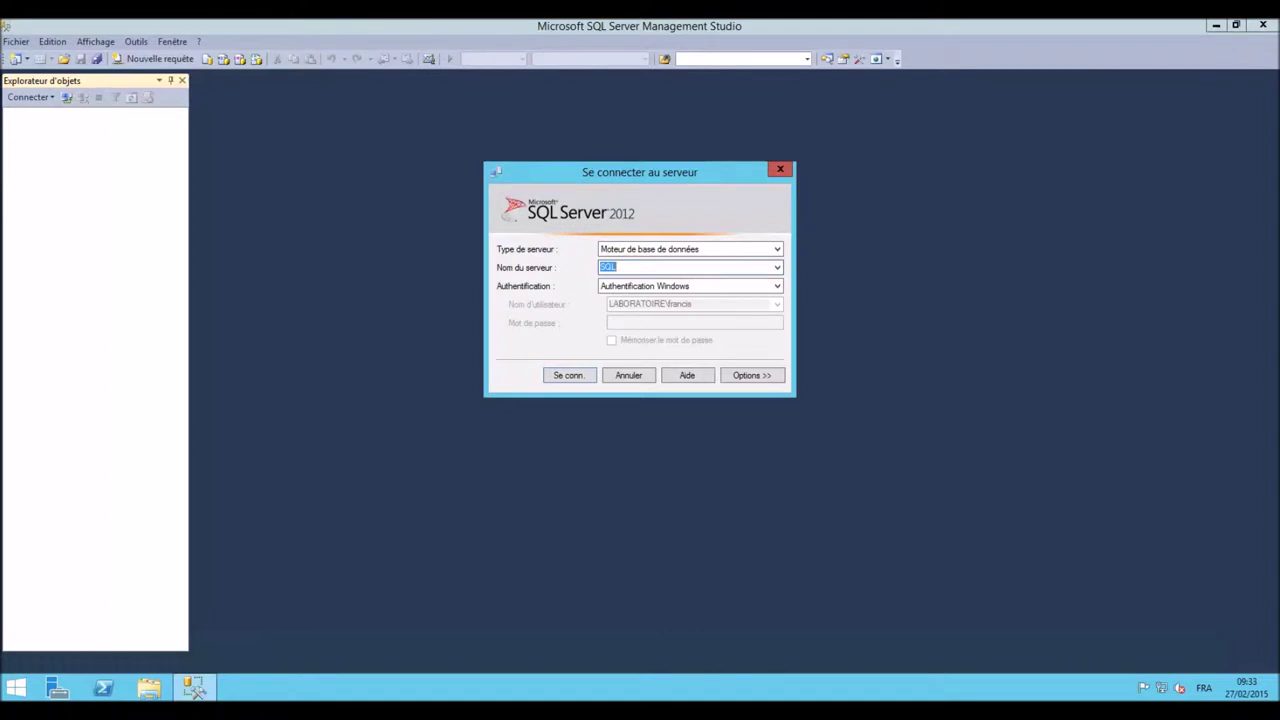
click(577, 380)
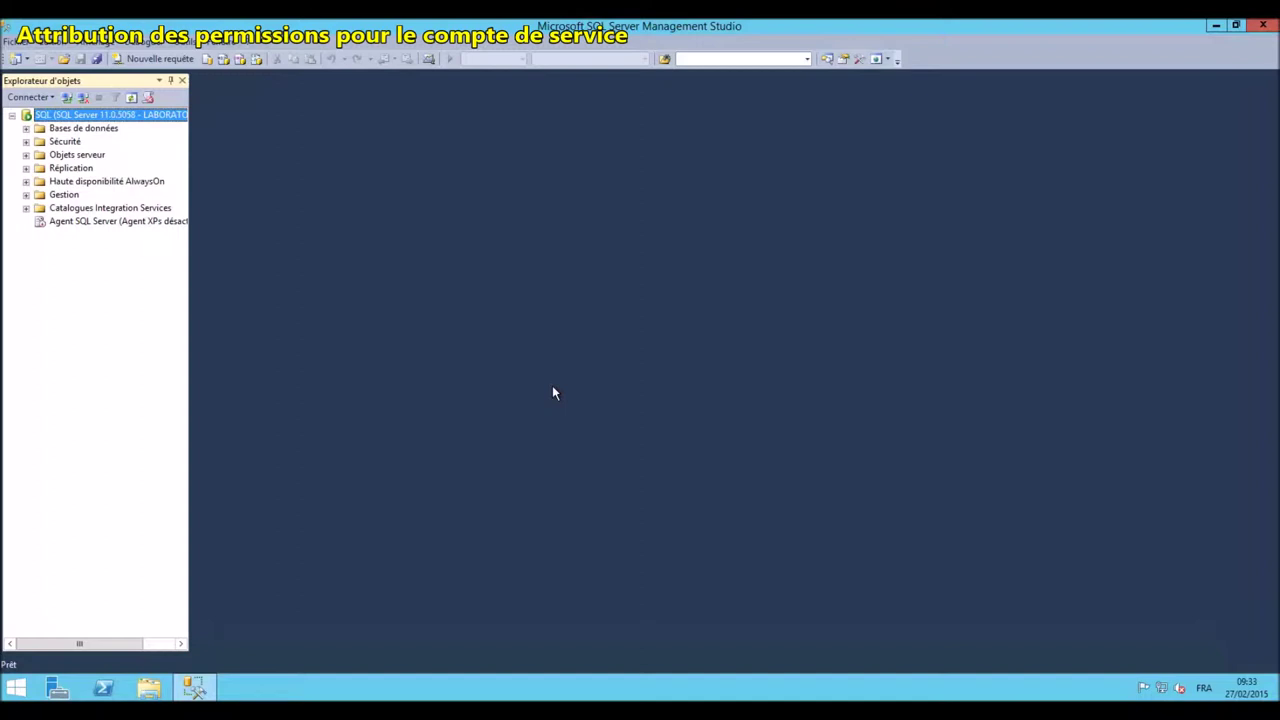
Start a new login under Sécurité > Connexions with the Windows login name laboratoire\SVC_TFS.
click(26, 142)
click(81, 156)
double_click(81, 156)
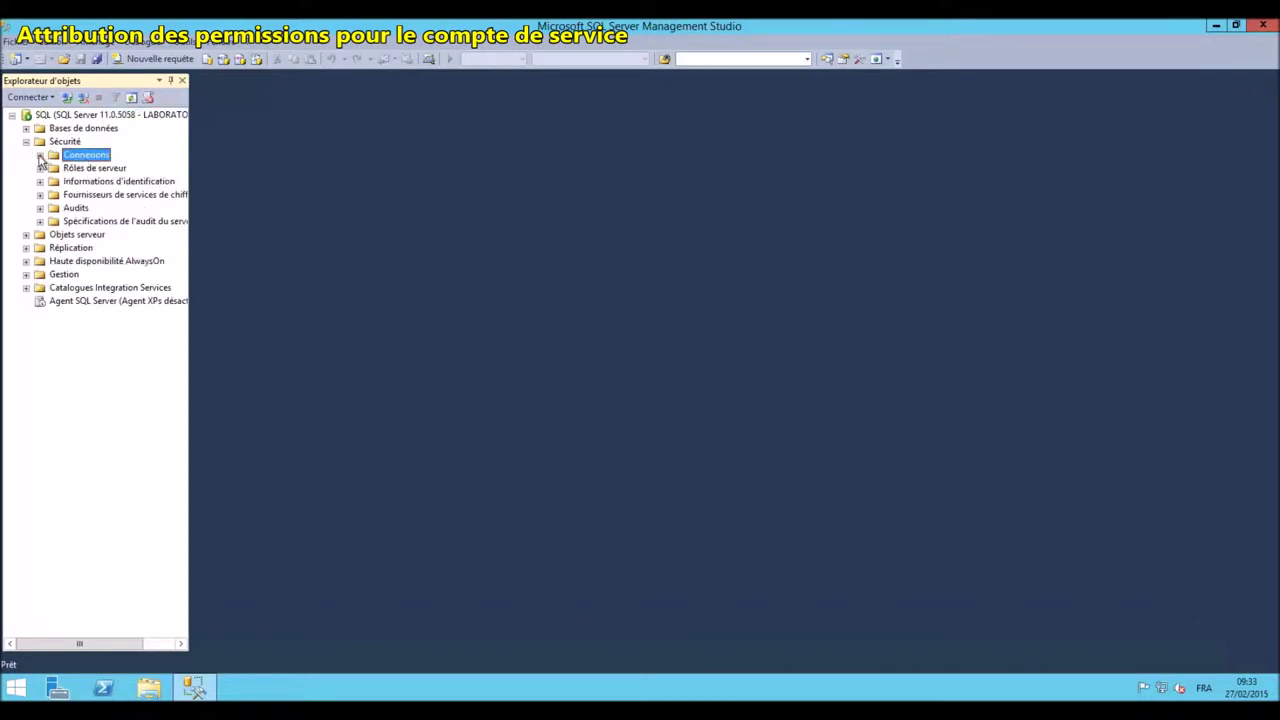
right_click(98, 157)
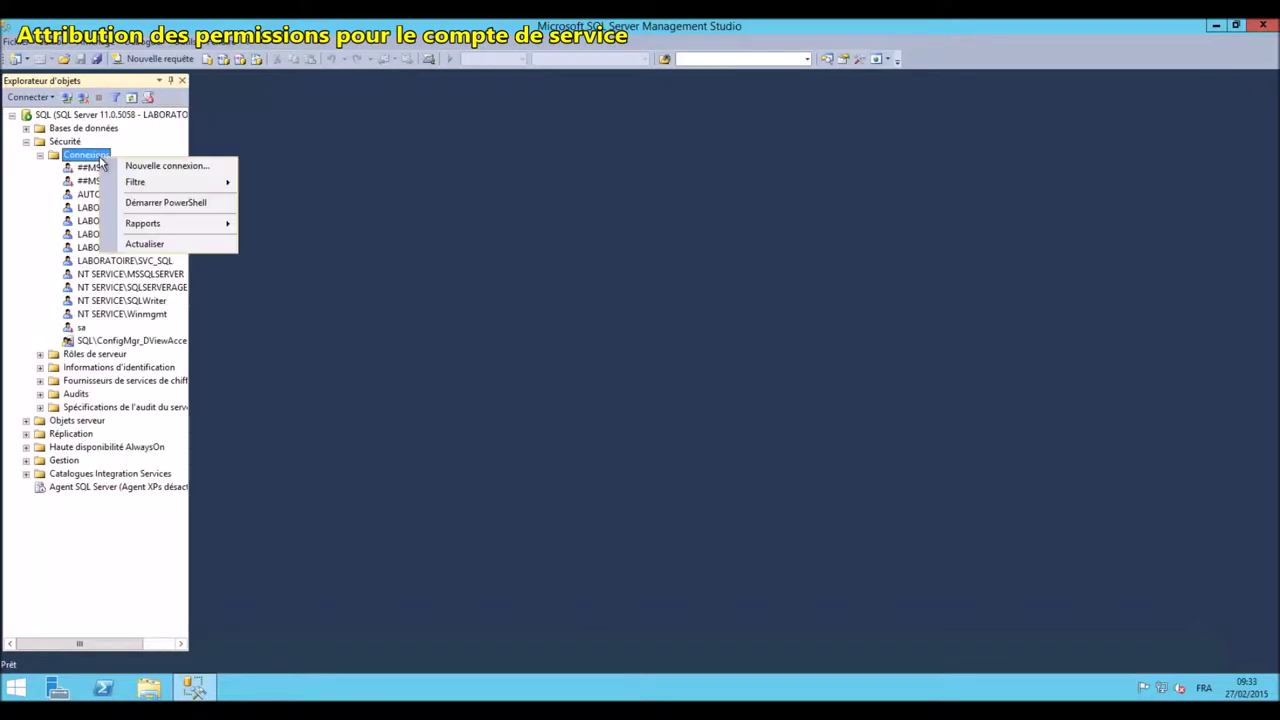
click(183, 168)
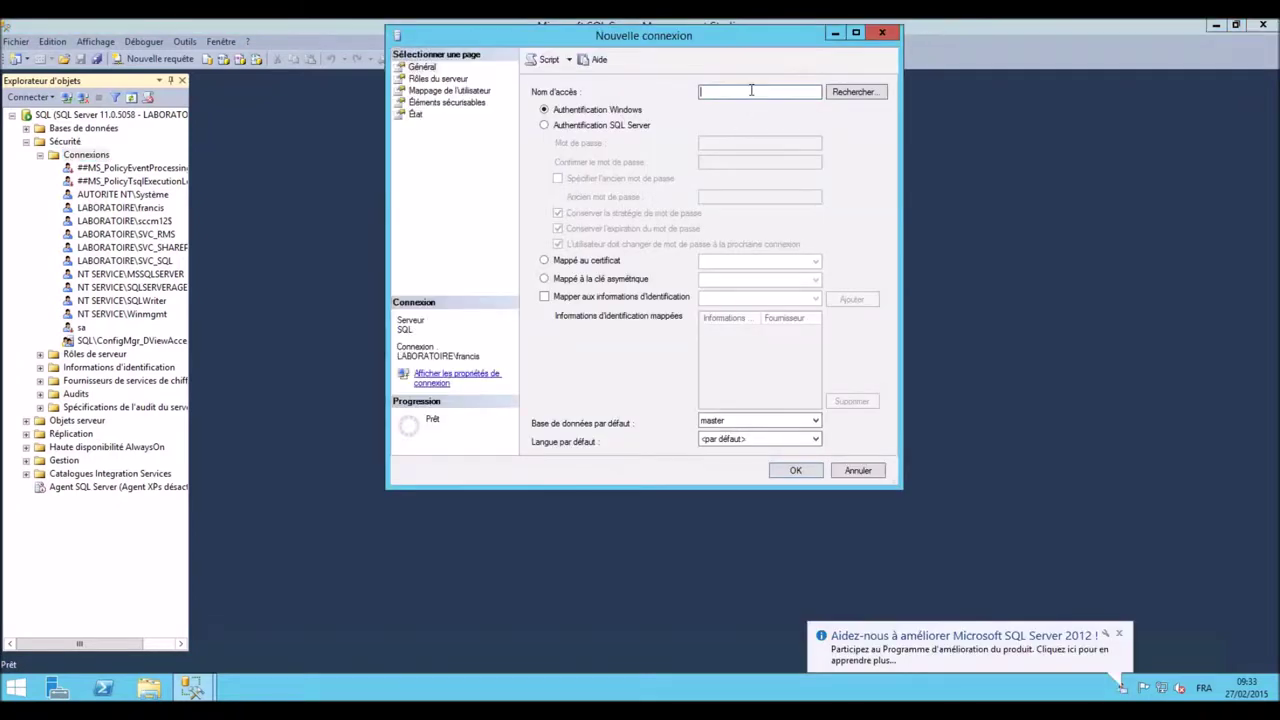
text(SVC_TFS)
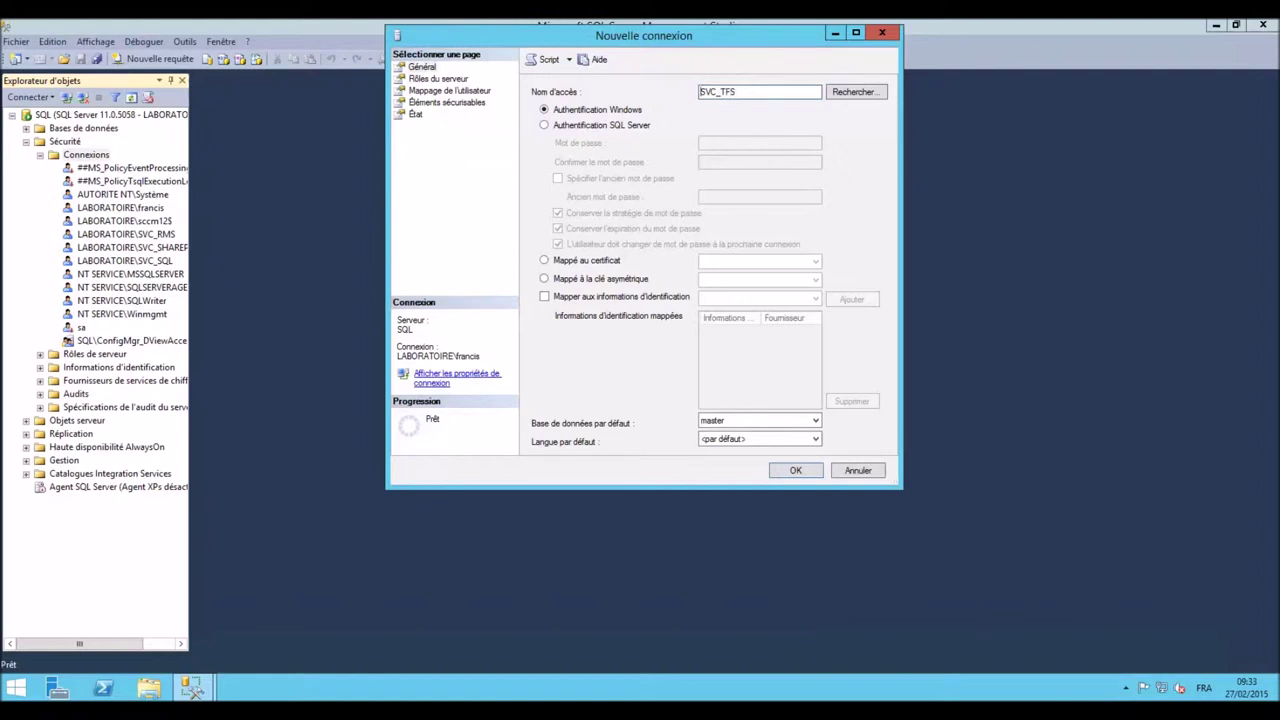
text(laboratoire\)
Grant the new login the sysadmin server role and create it.
click(437, 79)
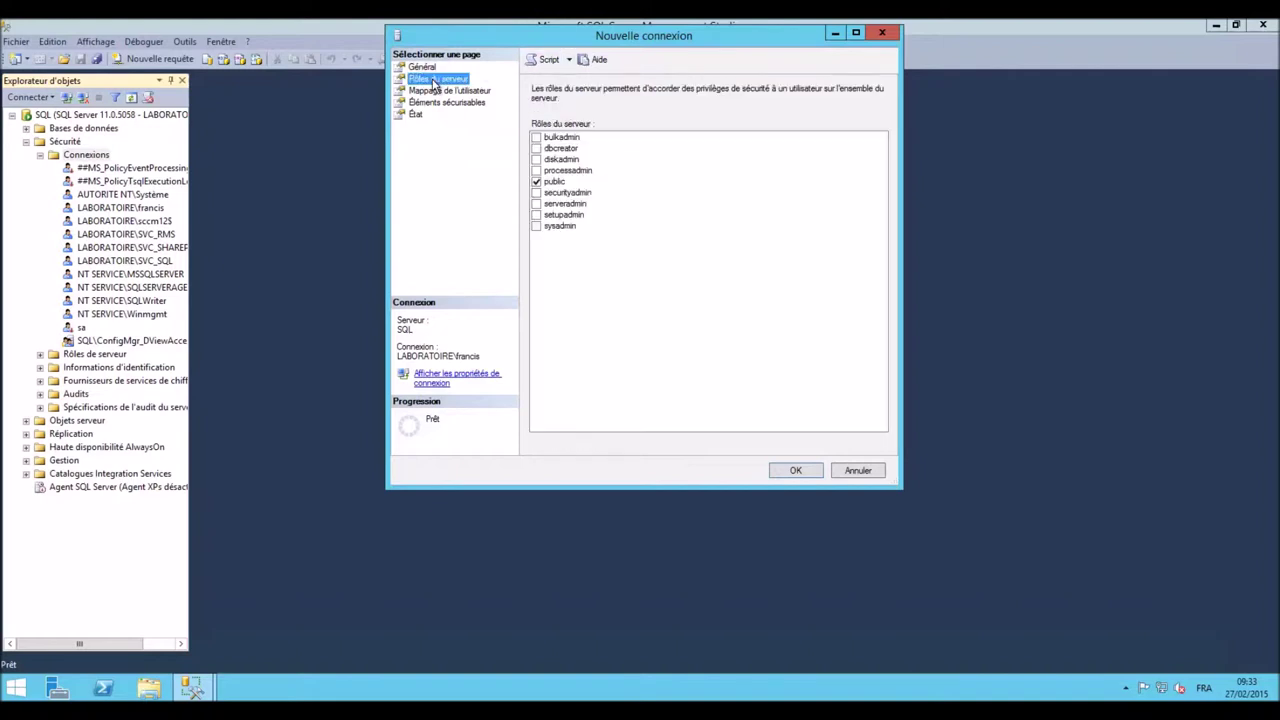
click(536, 226)
click(796, 472)
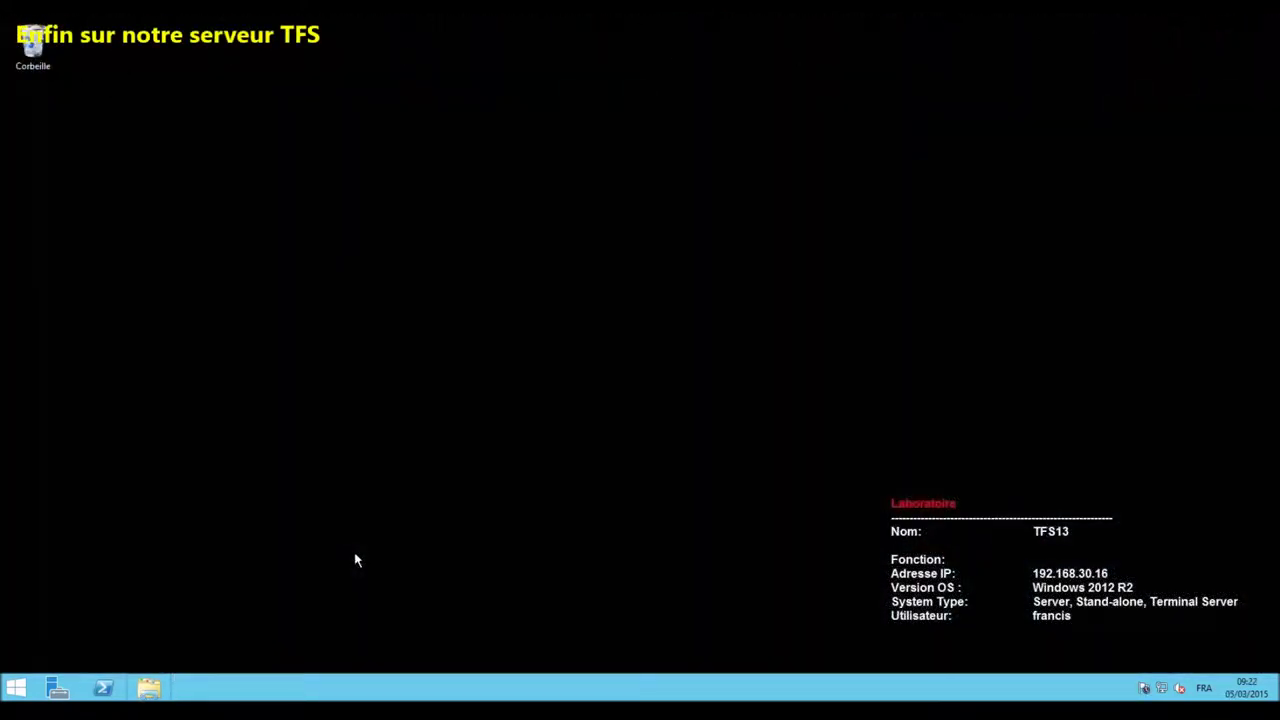
On the TFS13 server, open the SQLFULL_FRA DVD in File Explorer, run setup.exe and authorize it to make changes.
click(148, 688)
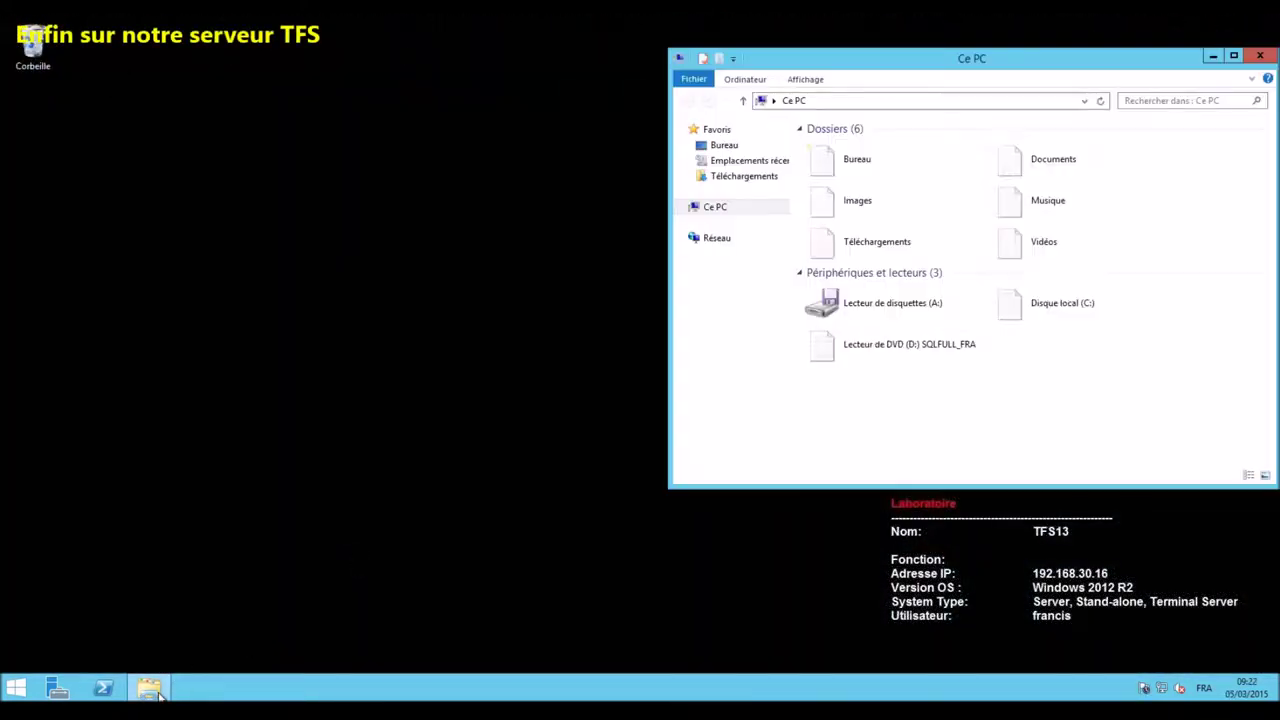
click(888, 348)
right_click(888, 343)
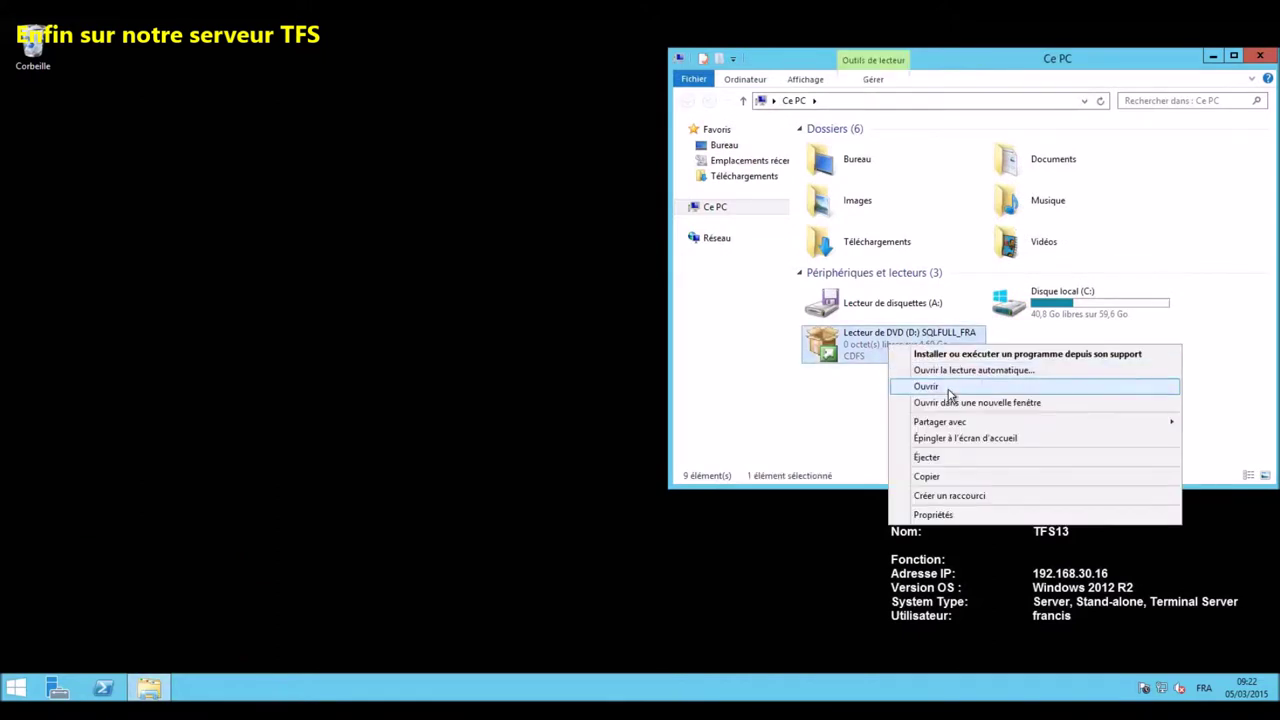
click(950, 388)
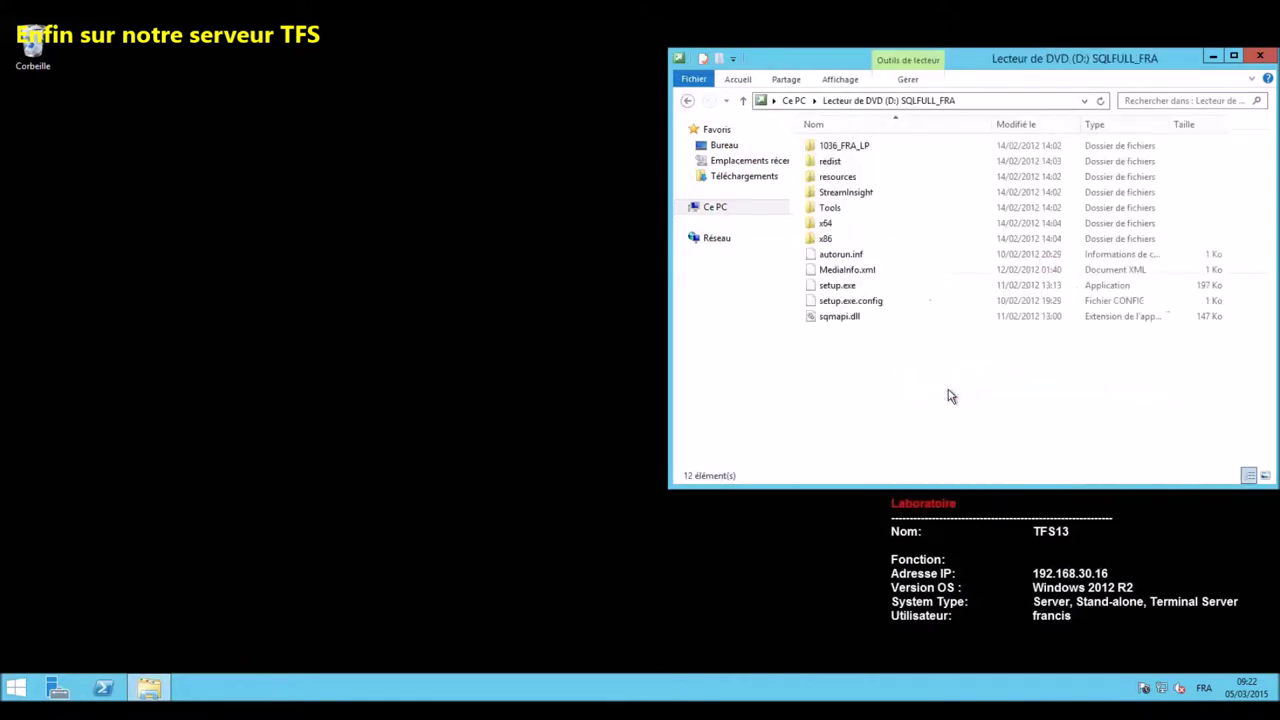
double_click(840, 285)
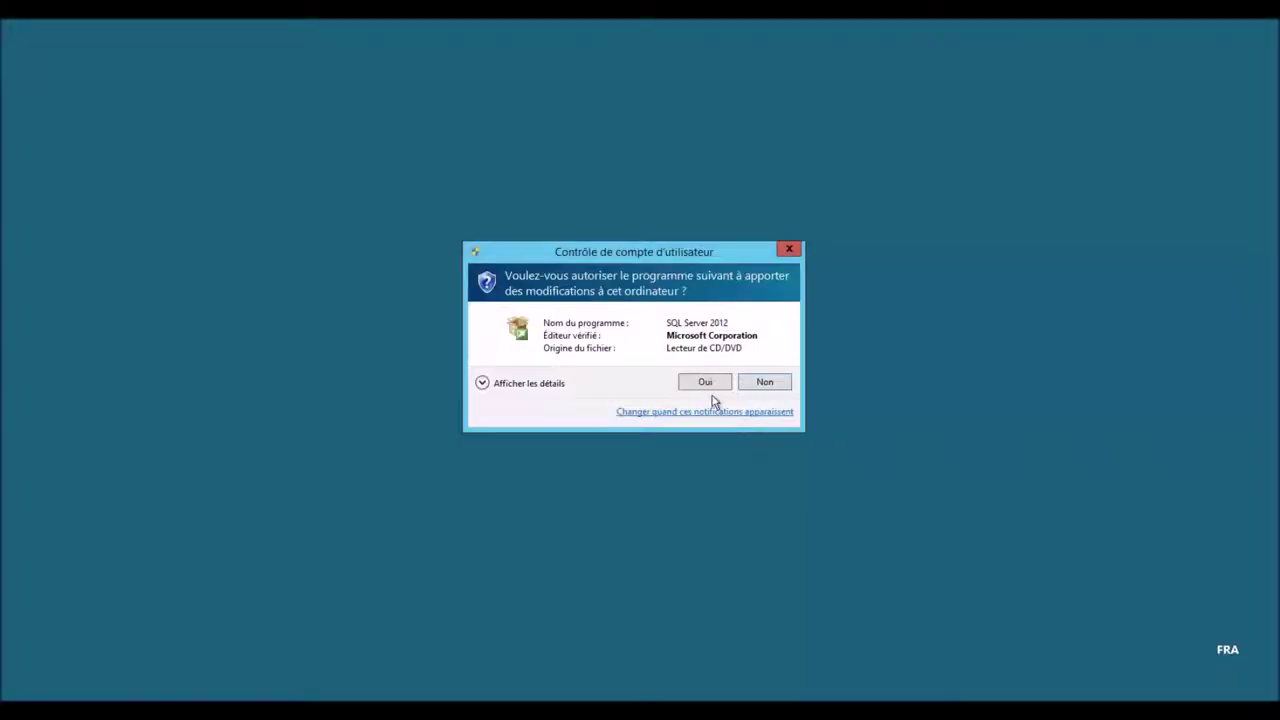
click(714, 385)
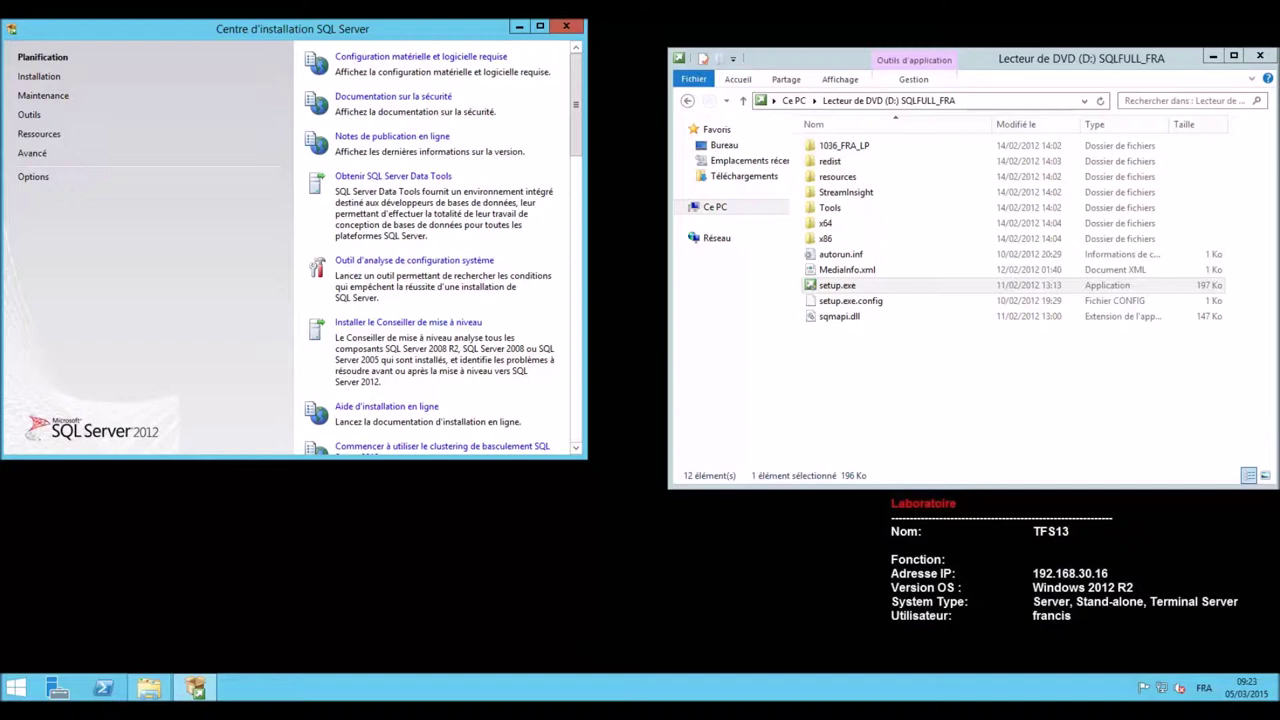
Start a new standalone SQL Server installation and continue past the setup support rules check.
click(32, 80)
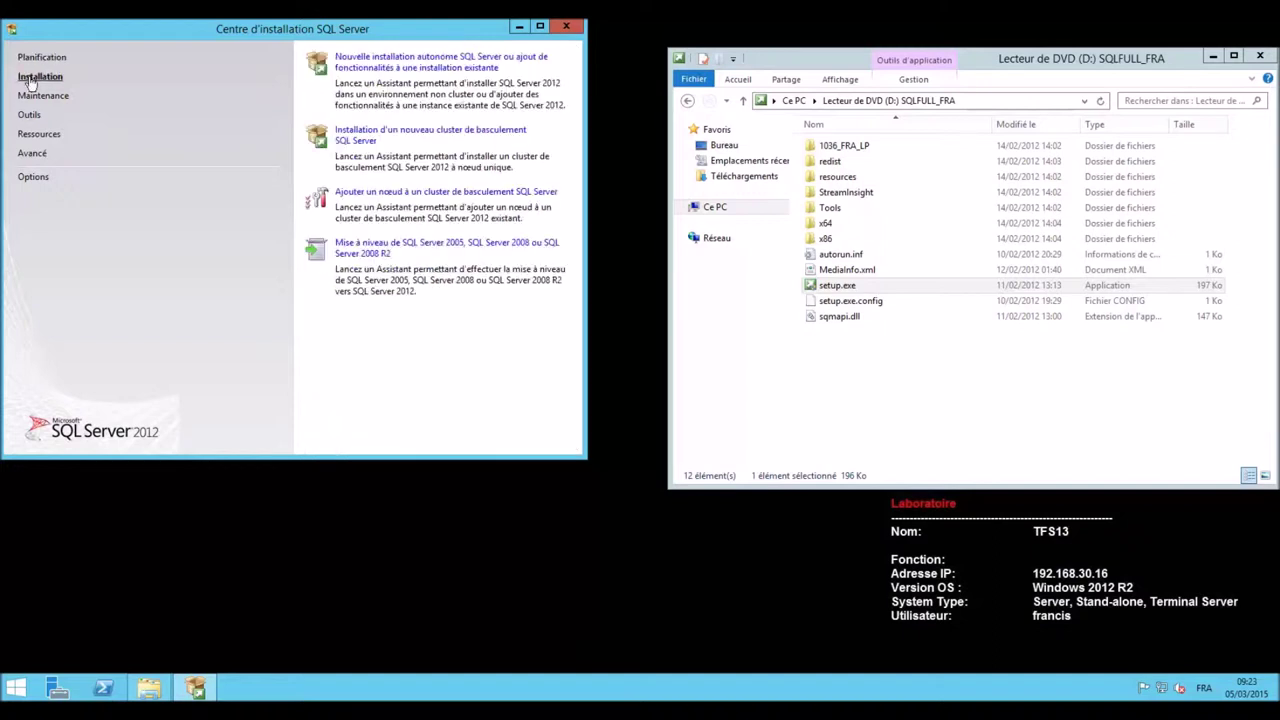
click(399, 60)
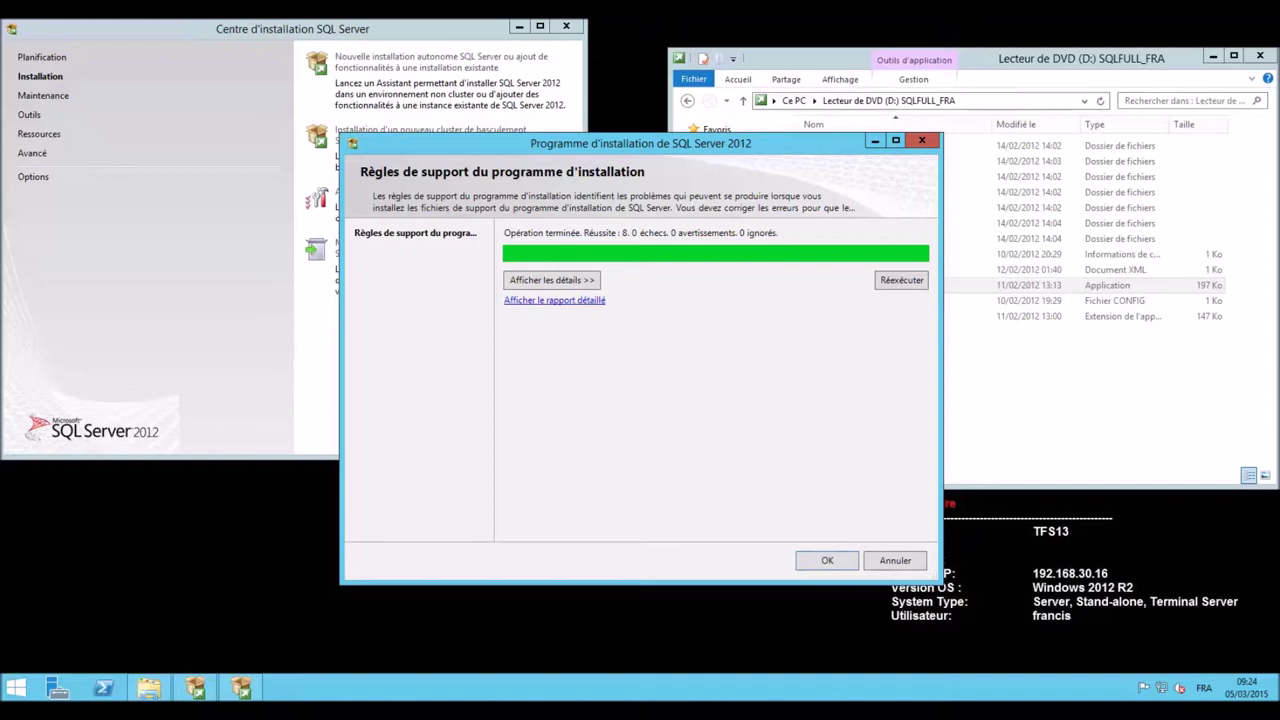
click(827, 561)
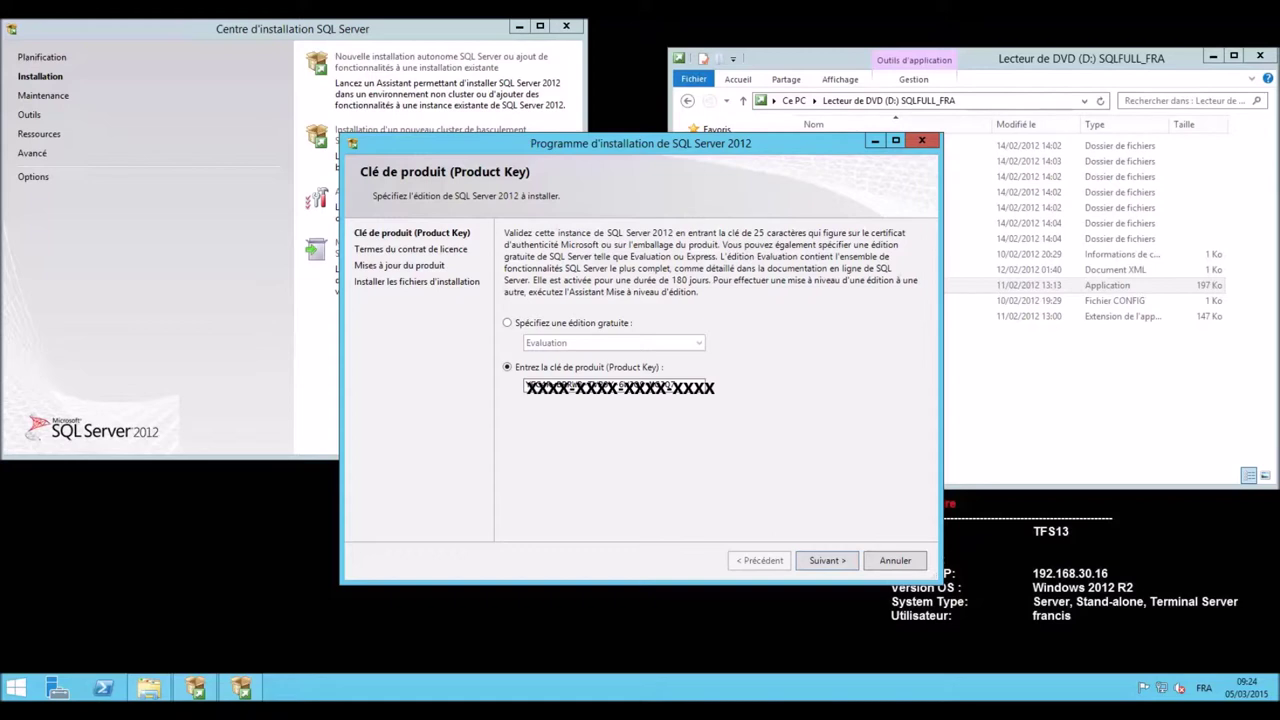
Continue with the product key already filled in and accept the SQL Server 2012 licence terms.
click(827, 561)
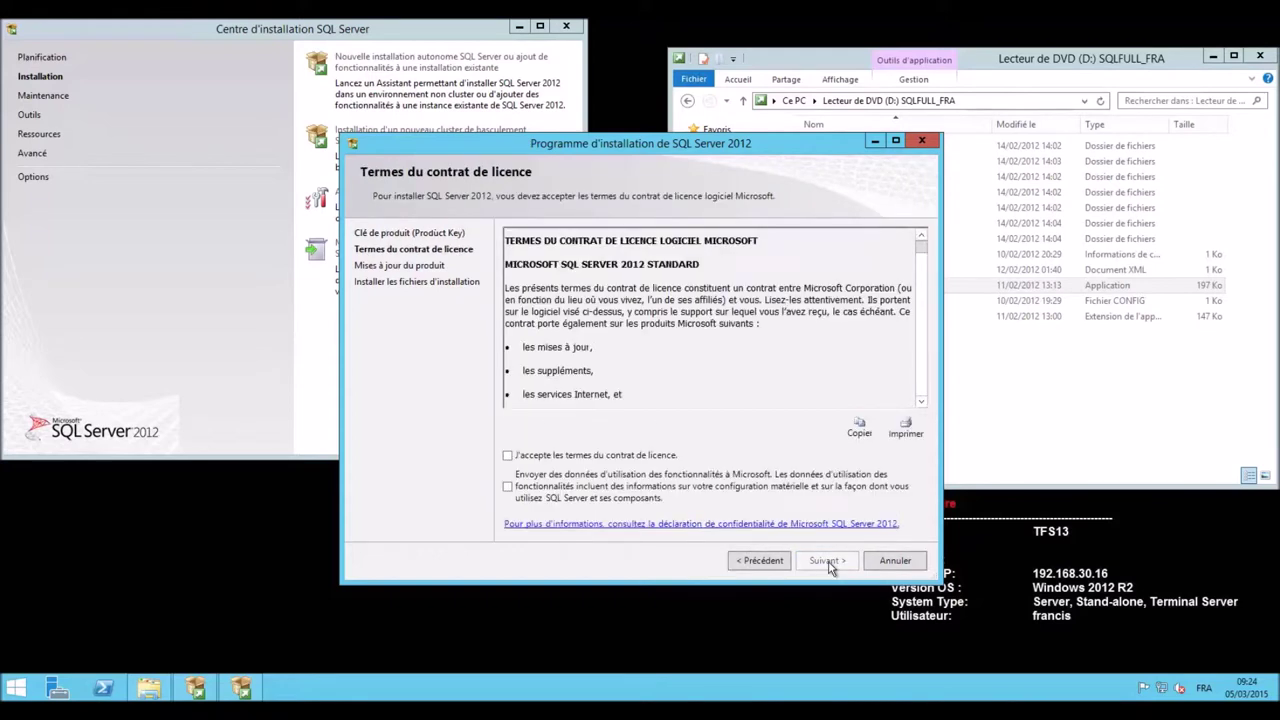
click(547, 459)
click(828, 561)
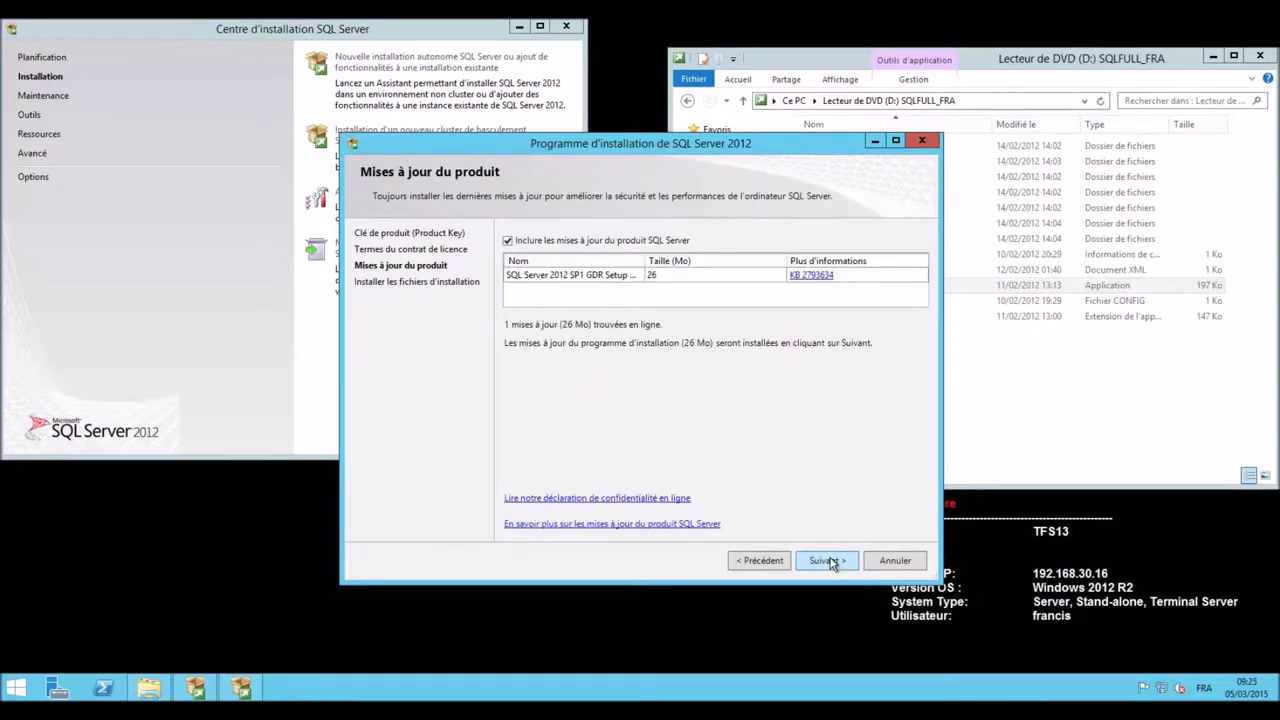
Include the product updates, continue past the support rules, and keep the "Installation de fonctionnalités SQL Server" role to reach feature selection.
click(828, 561)
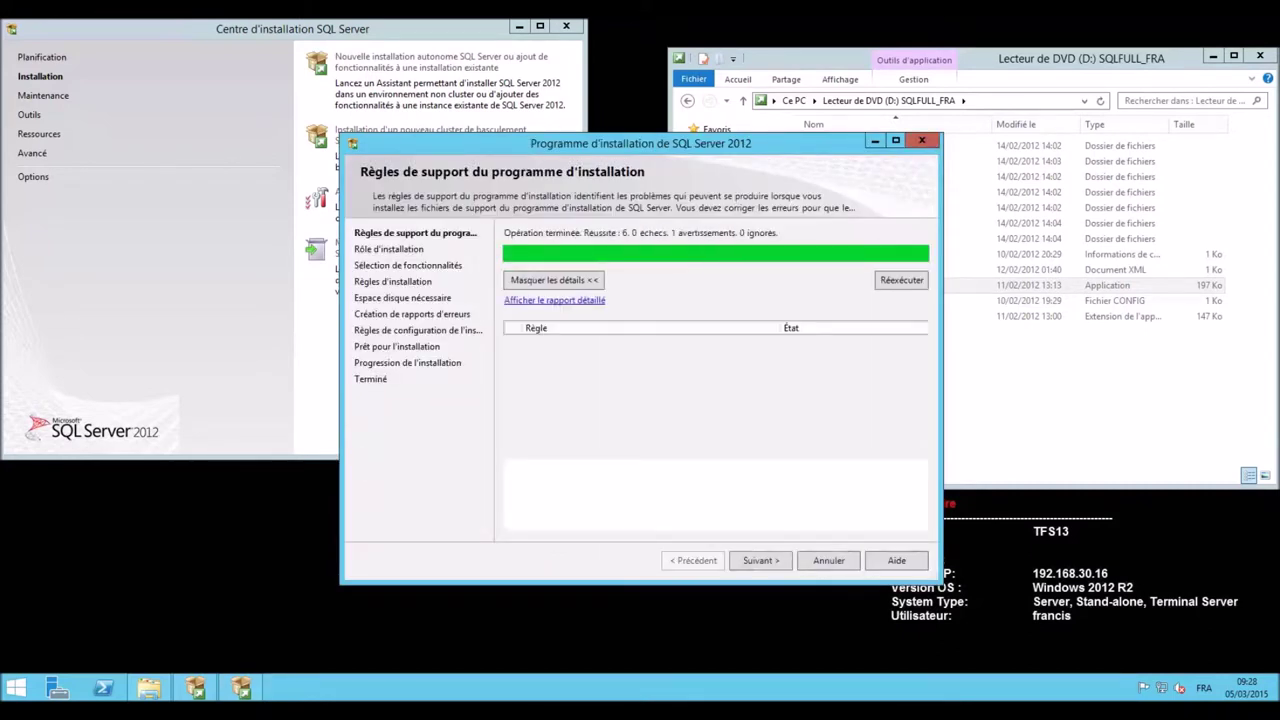
click(746, 565)
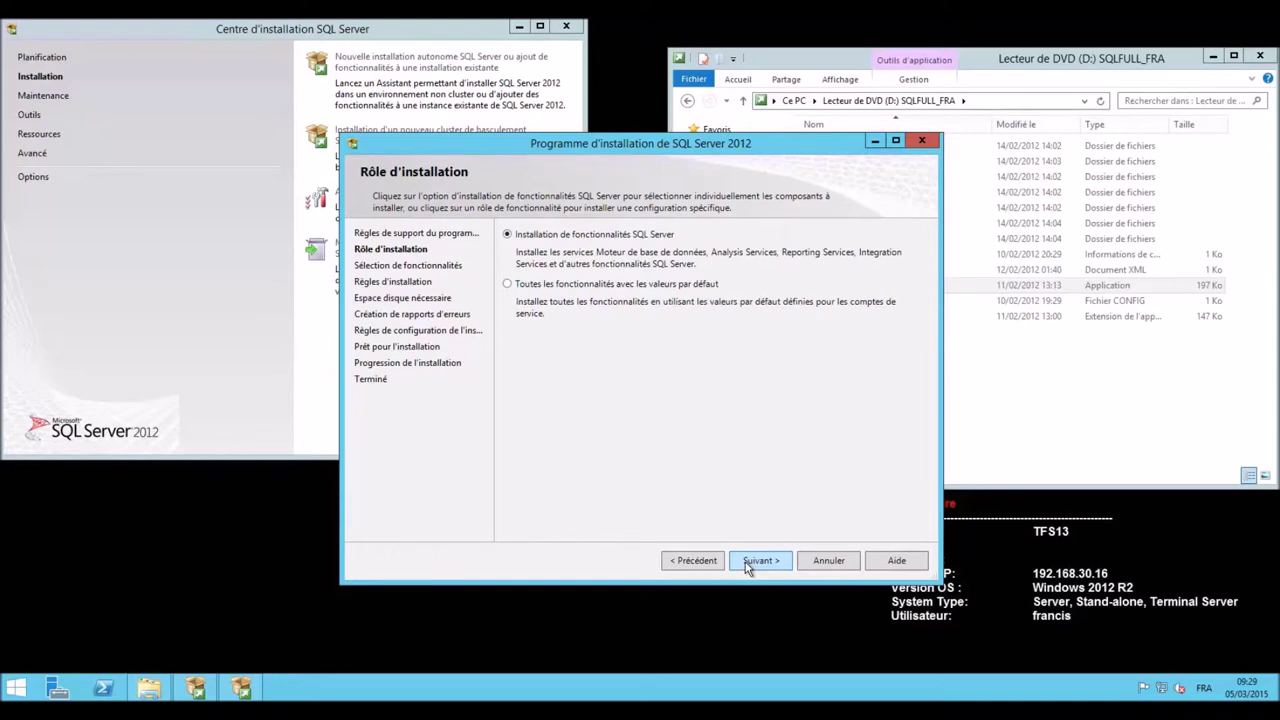
click(769, 564)
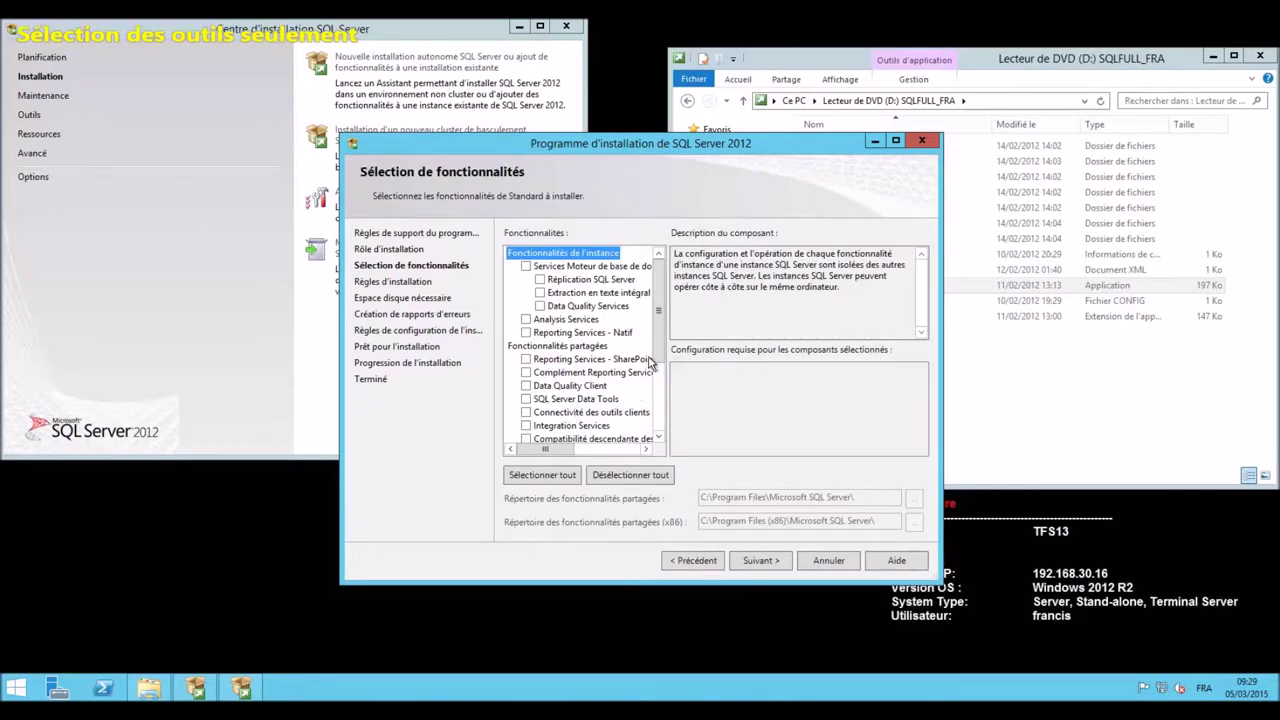
Select only the "Connectivité des outils clients" feature and accept the disk space, error reporting and configuration rules pages to reach the installation summary.
click(526, 412)
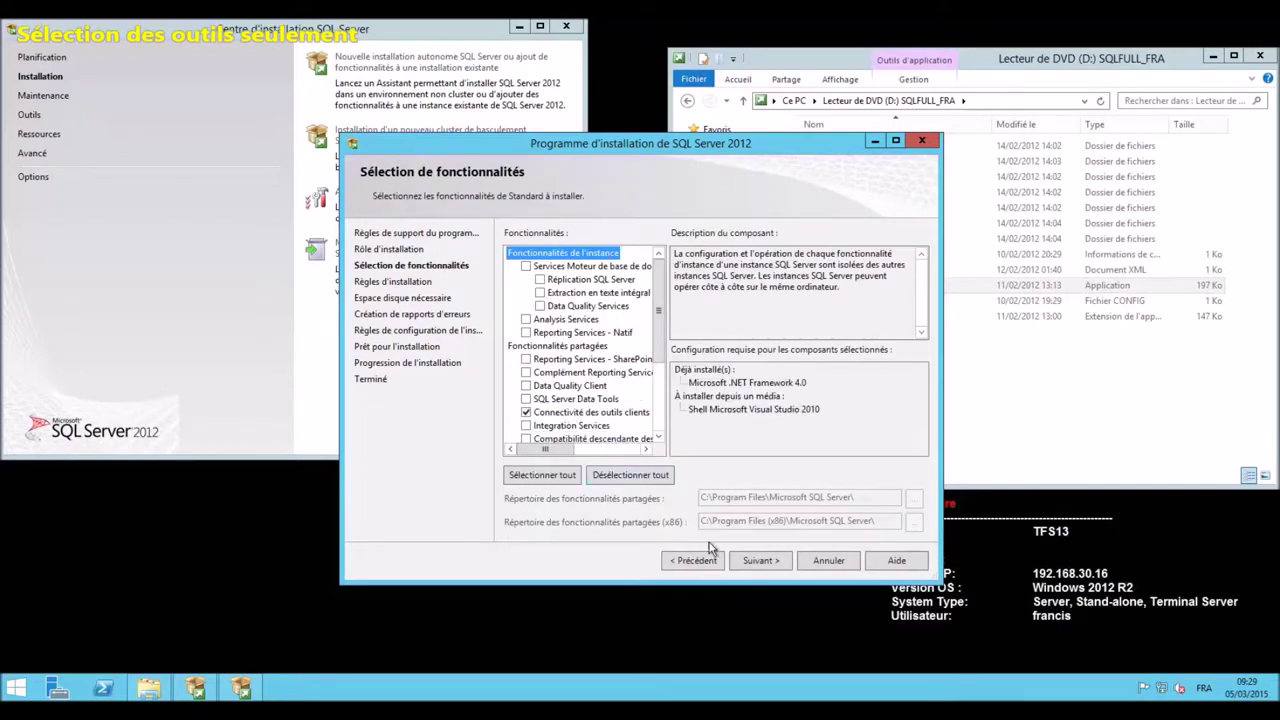
click(761, 560)
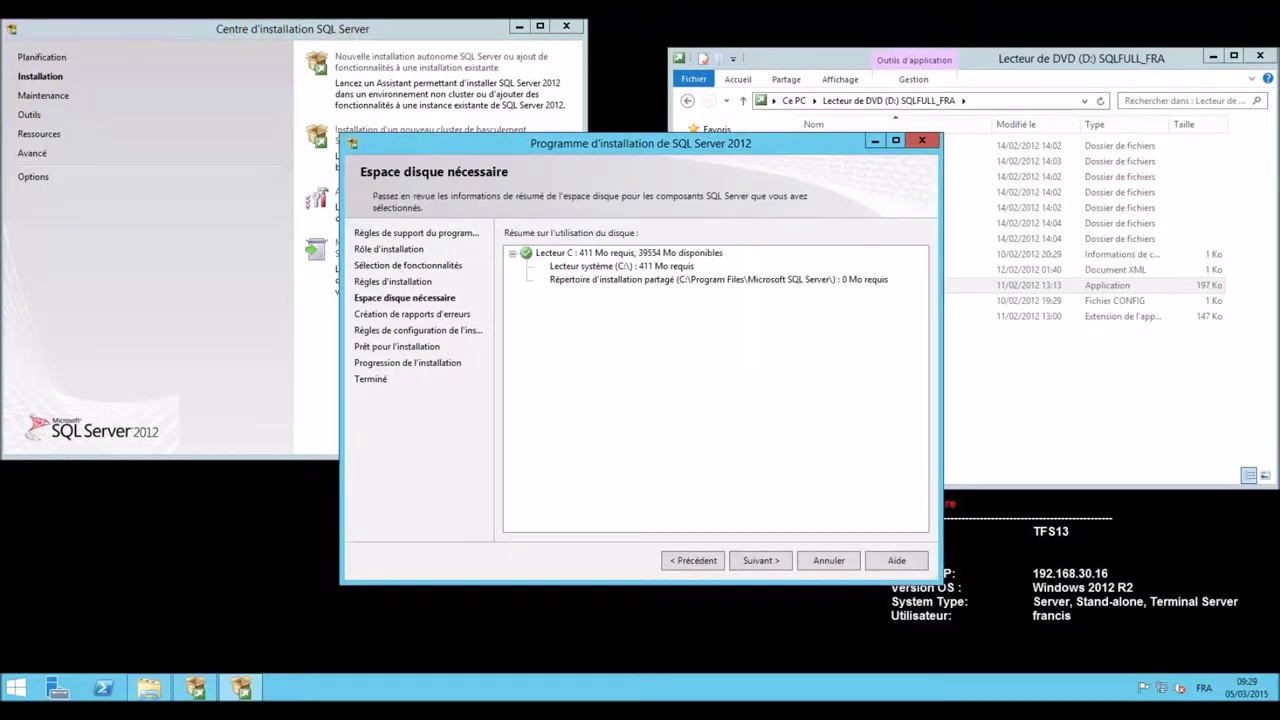
click(758, 562)
click(757, 563)
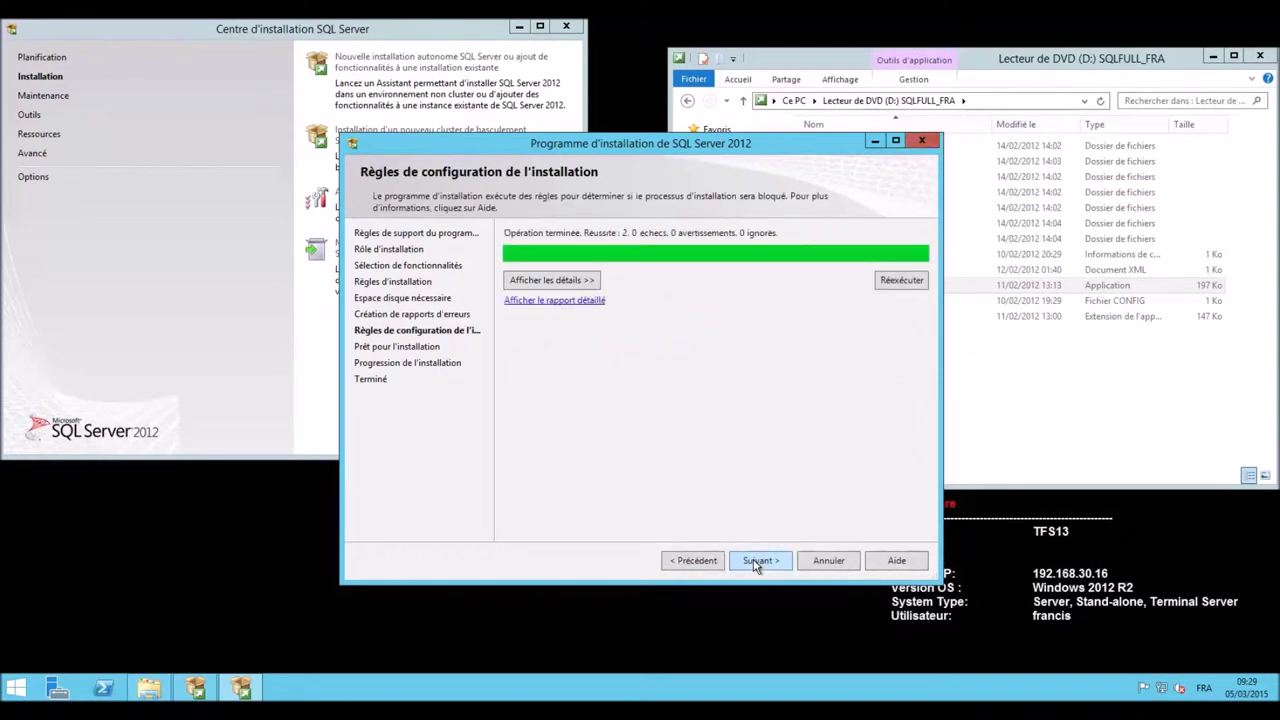
click(758, 561)
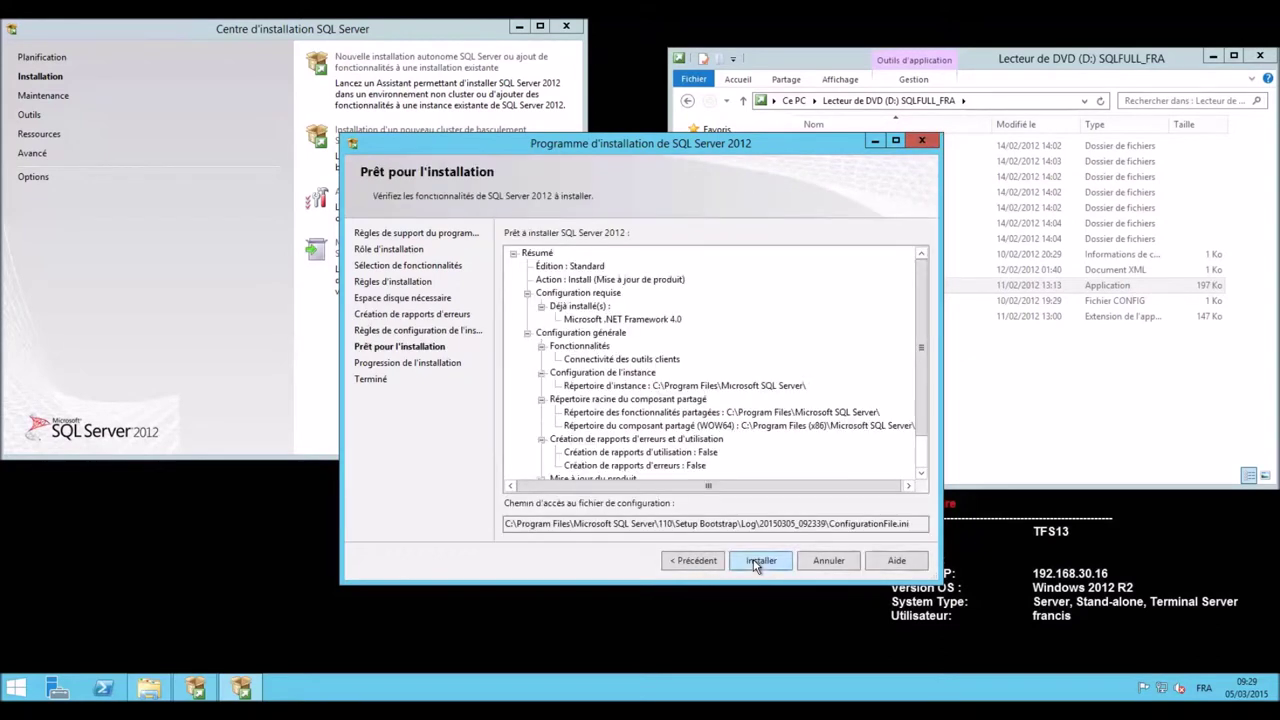
Install the selected SQL Server 2012 feature and close both the setup wizard and the SQL Server installation center.
click(758, 562)
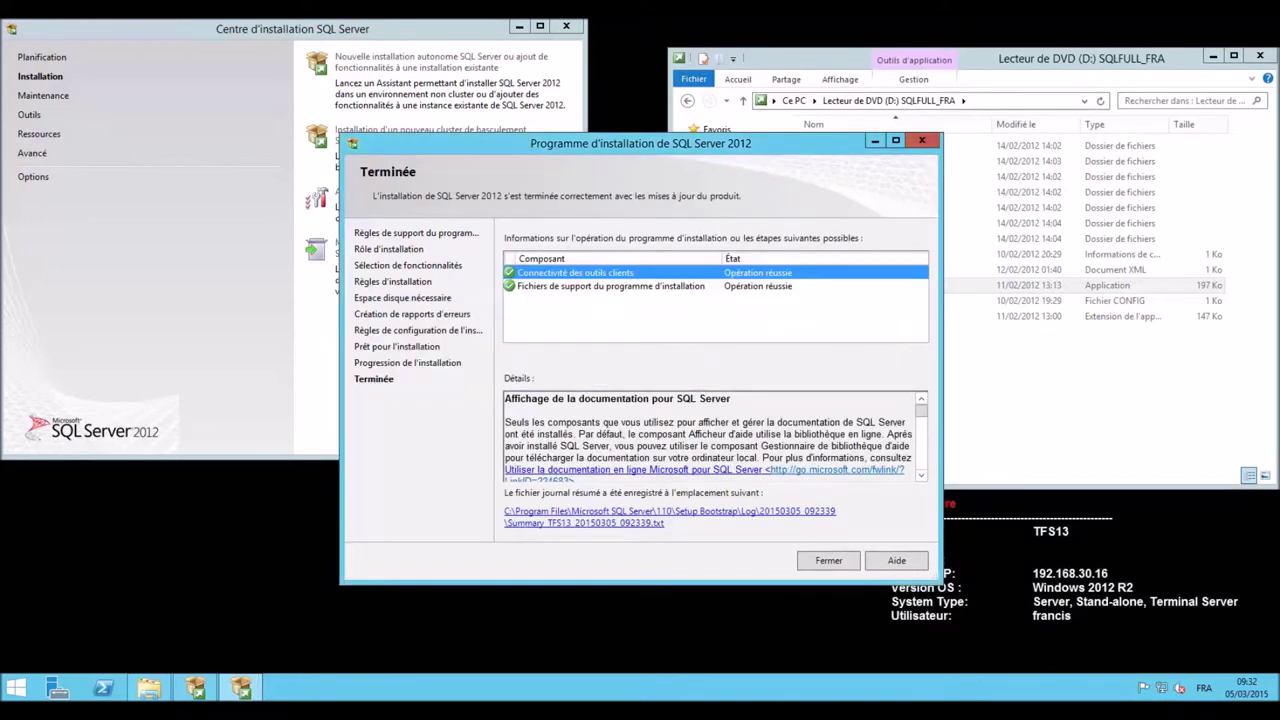
click(829, 561)
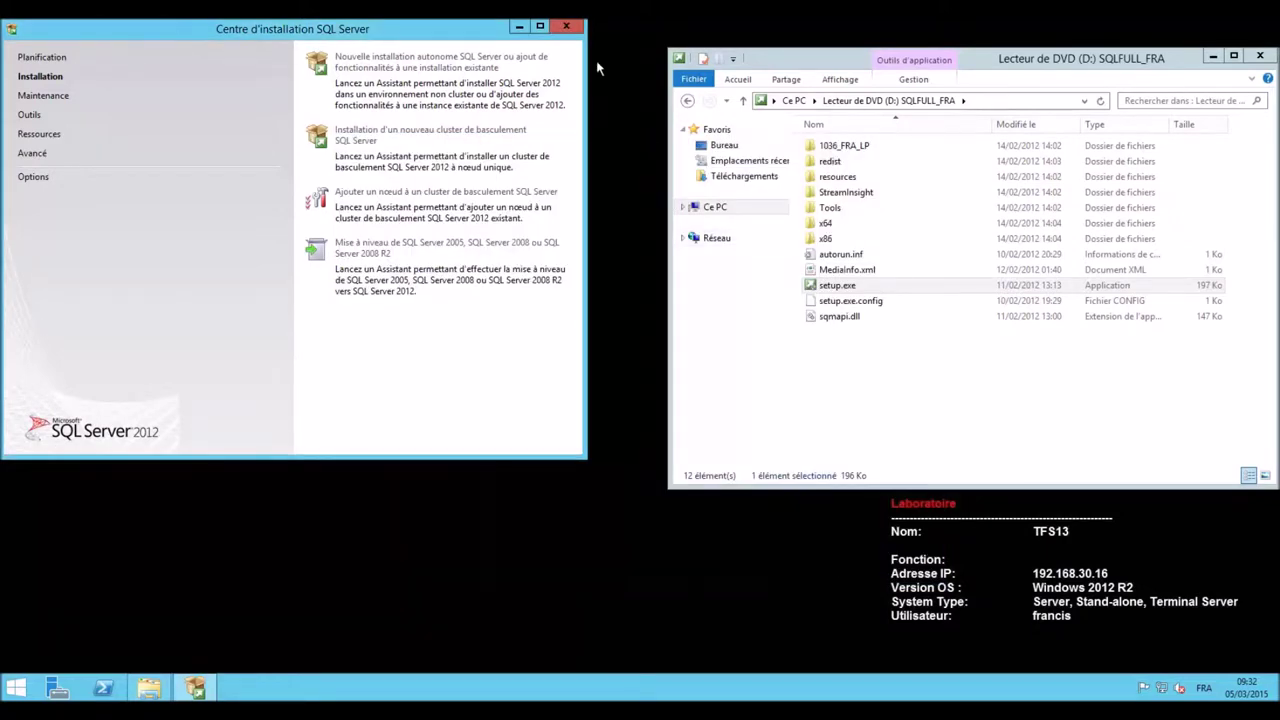
click(567, 29)
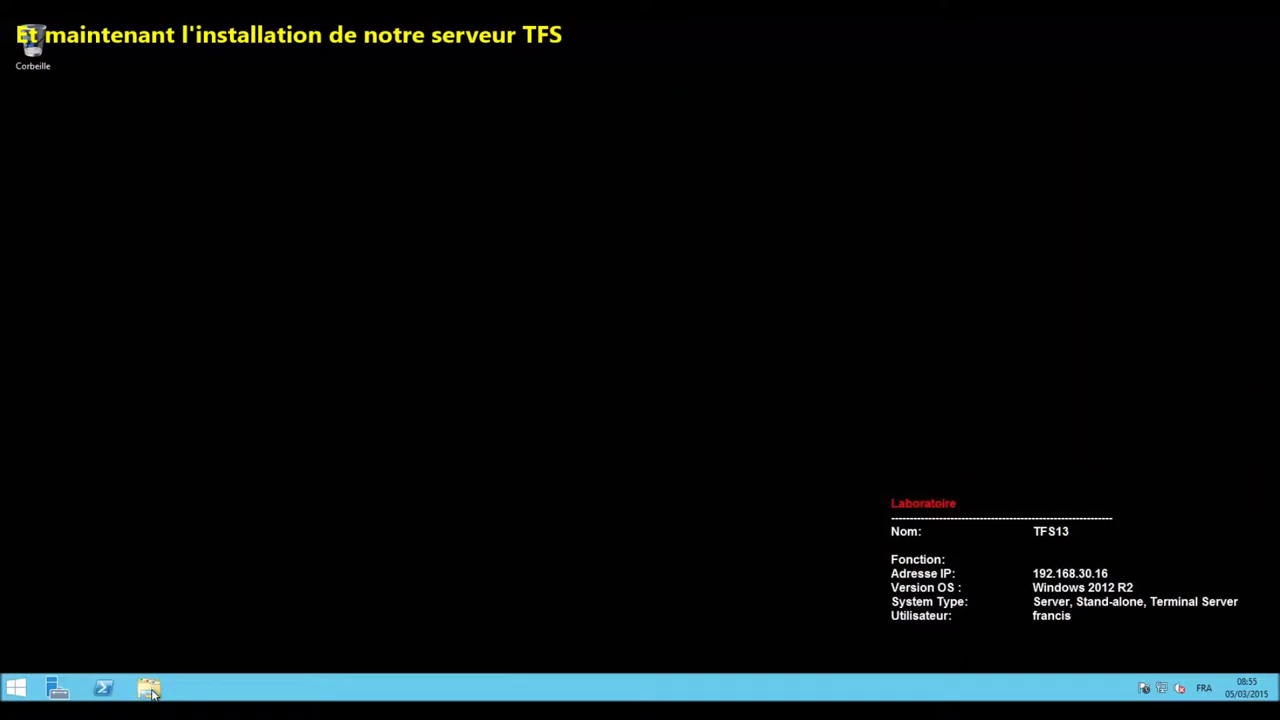
Open the VS2013_4_TFS_FRA DVD in File Explorer and run tfs_server.exe.
click(149, 689)
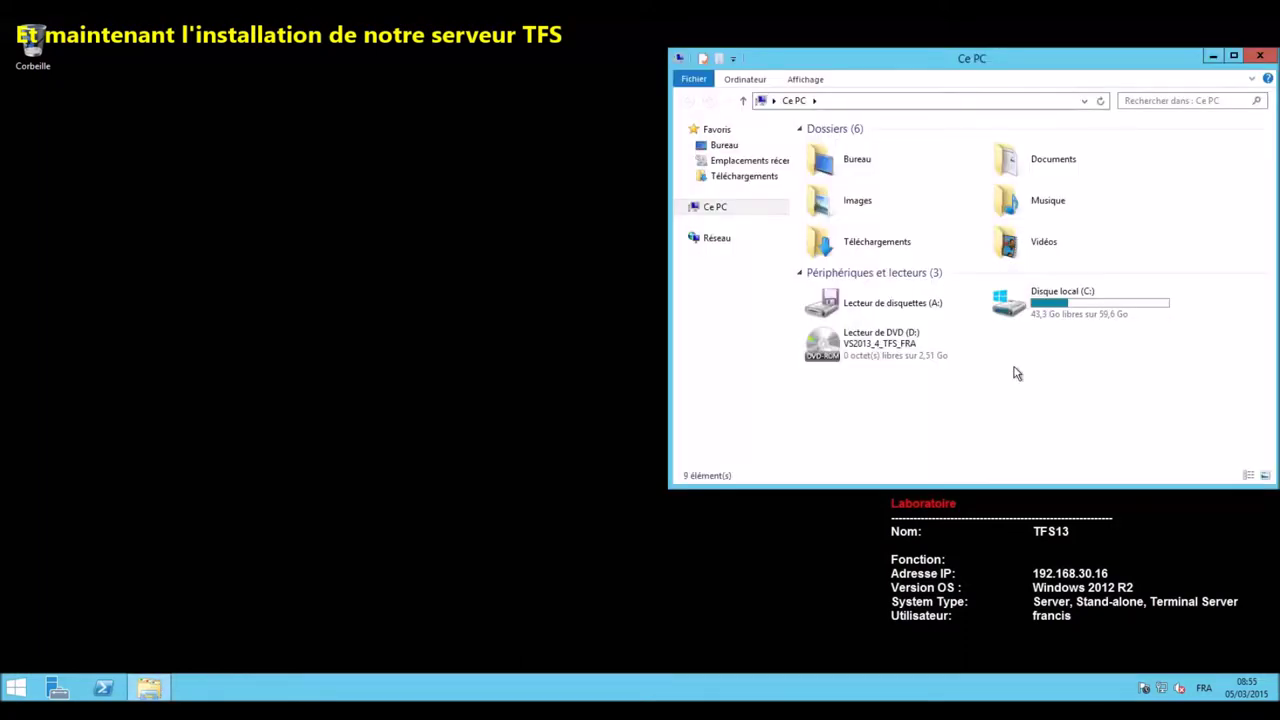
click(908, 364)
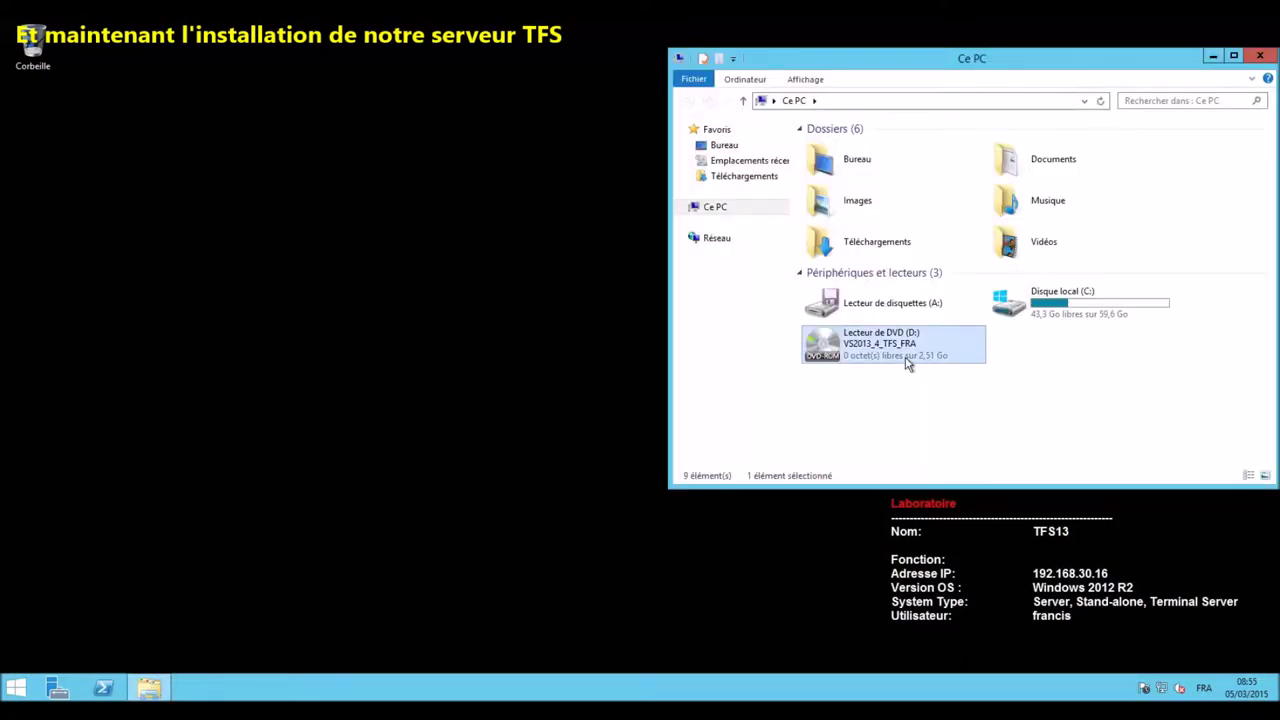
right_click(908, 364)
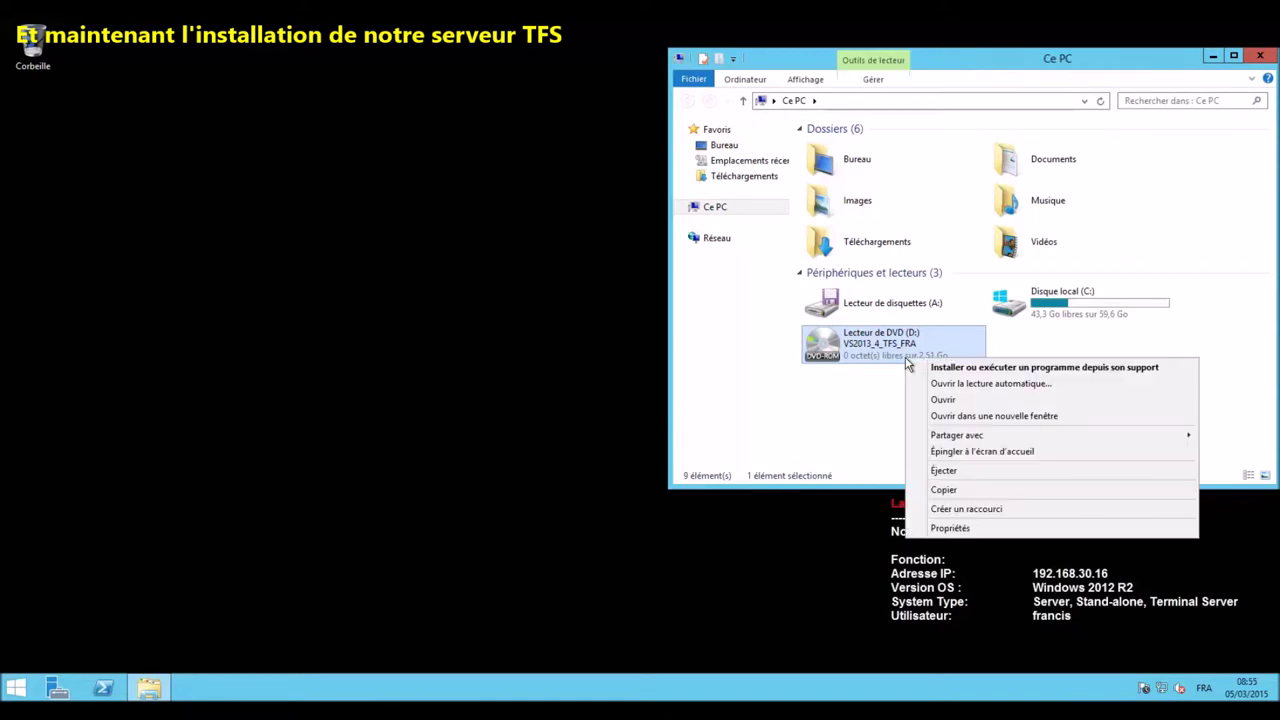
click(969, 399)
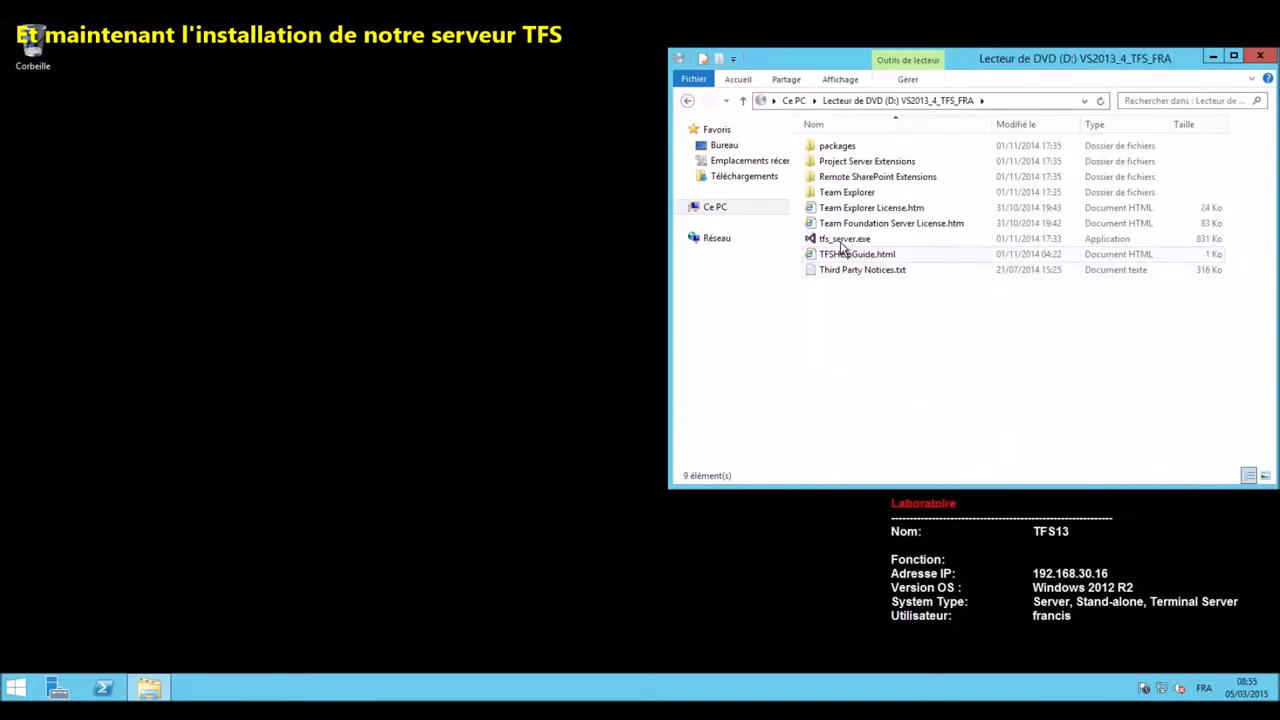
click(812, 240)
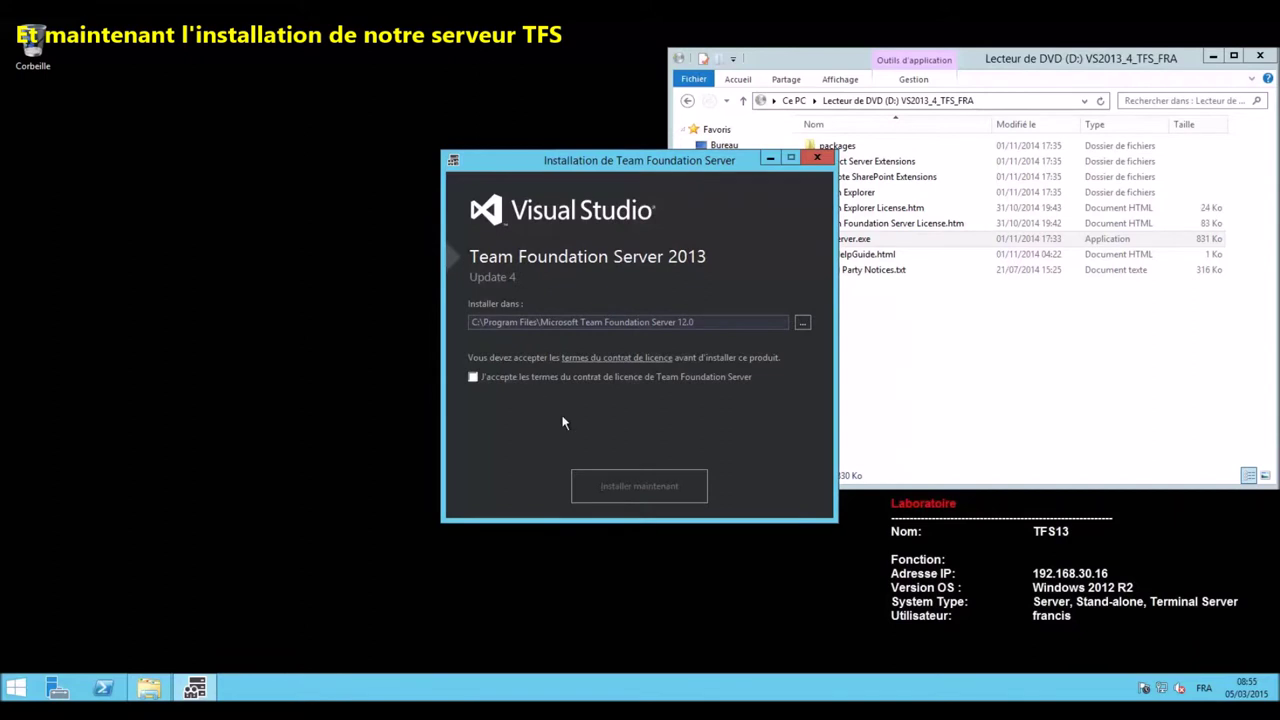
Accept the Team Foundation Server licence terms, start the installation in the default folder and authorize it to make changes.
click(501, 379)
click(624, 488)
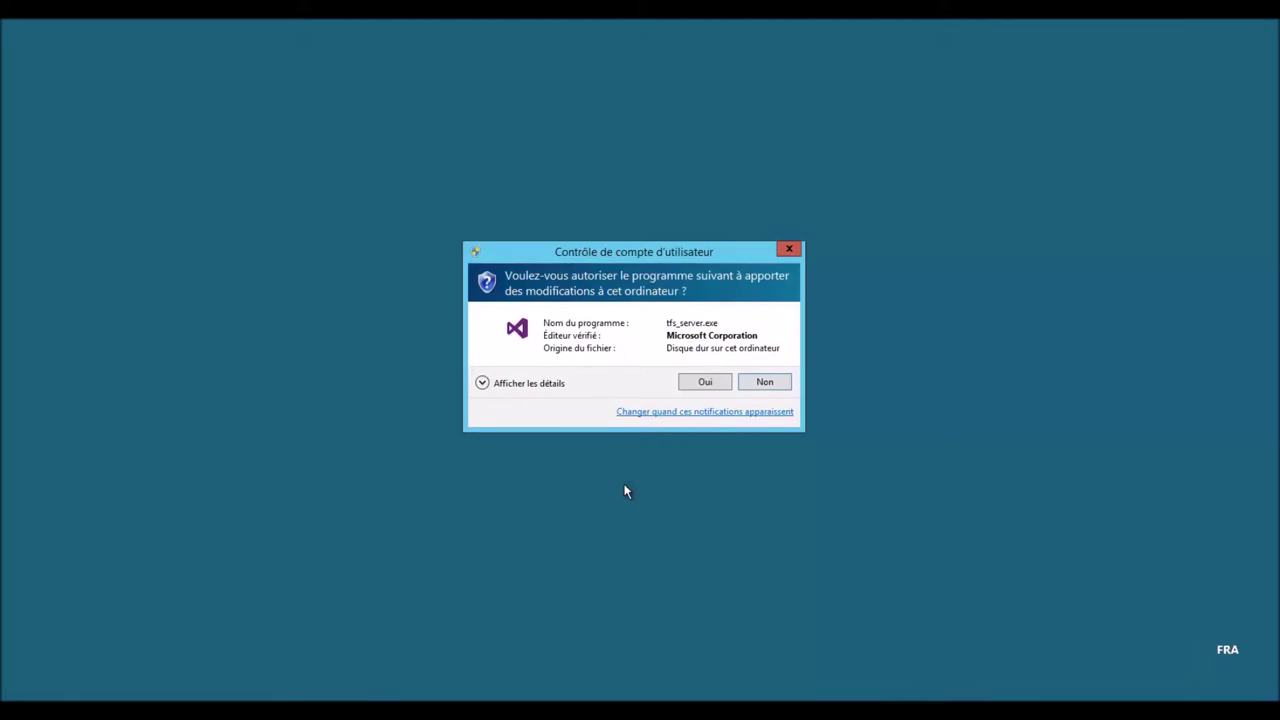
click(697, 384)
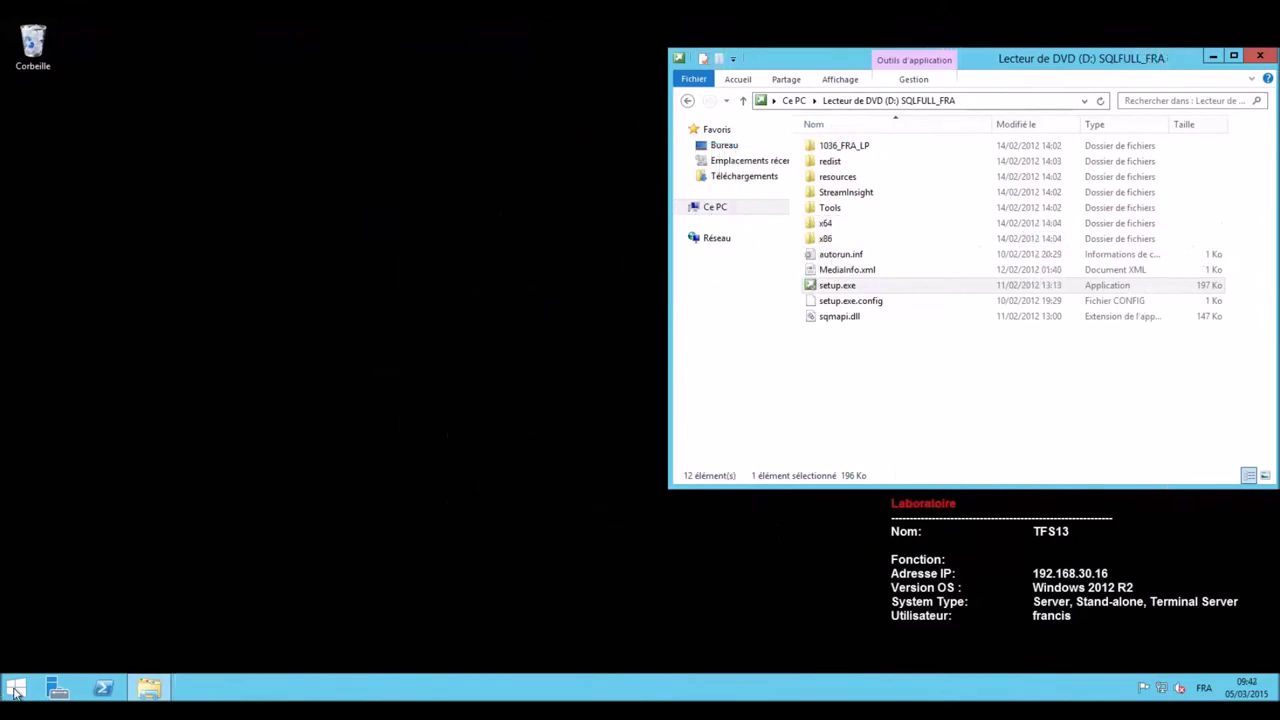
Open the Team Foundation Server administration console from the installed applications and authorize it to make changes.
click(15, 688)
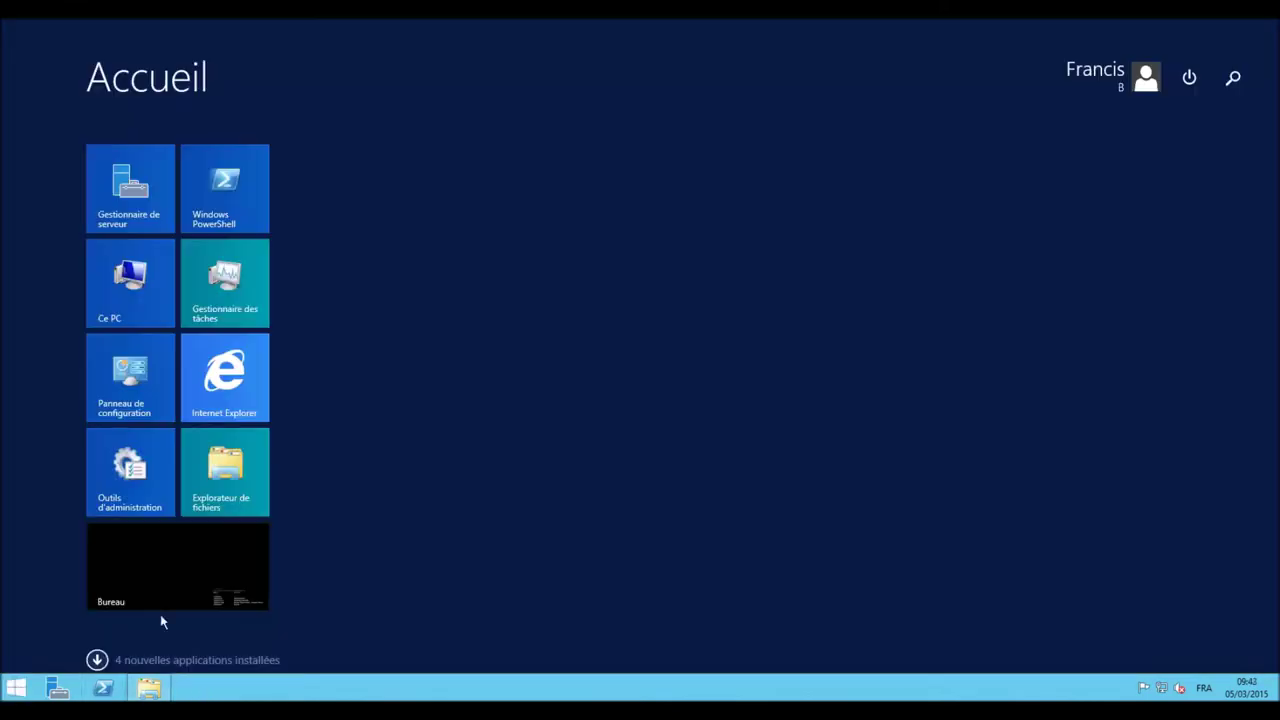
click(97, 660)
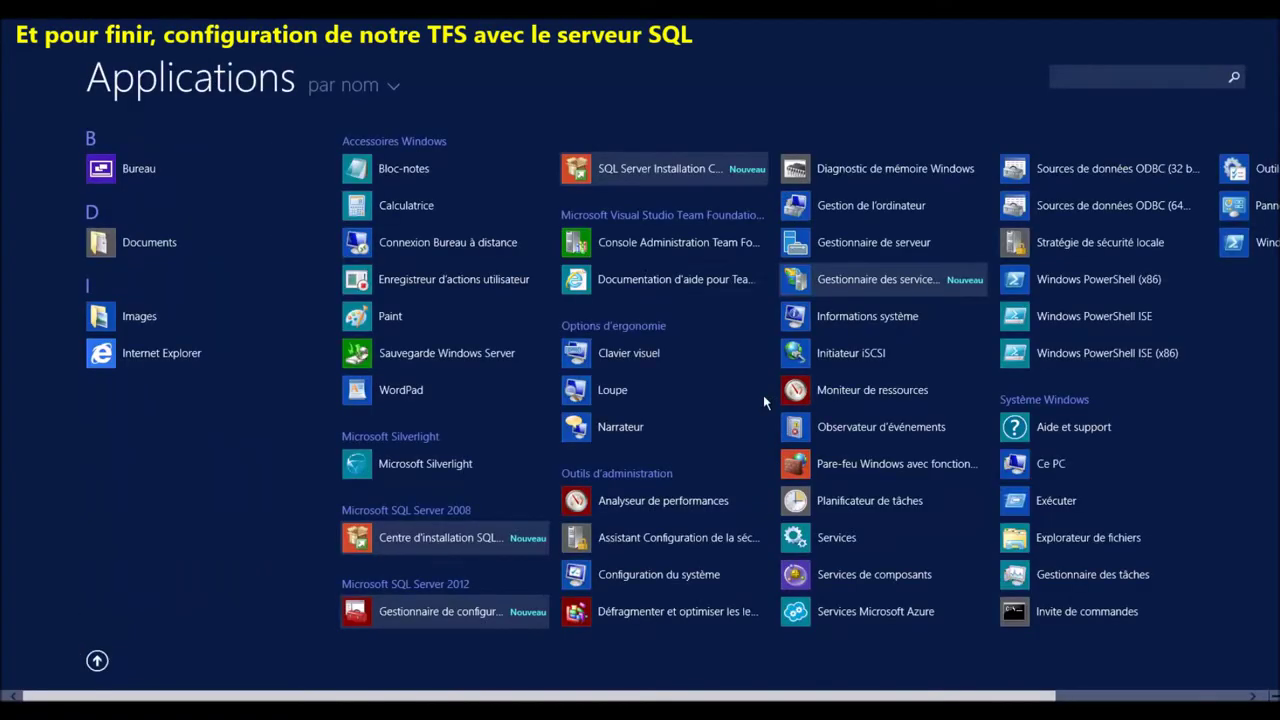
click(689, 242)
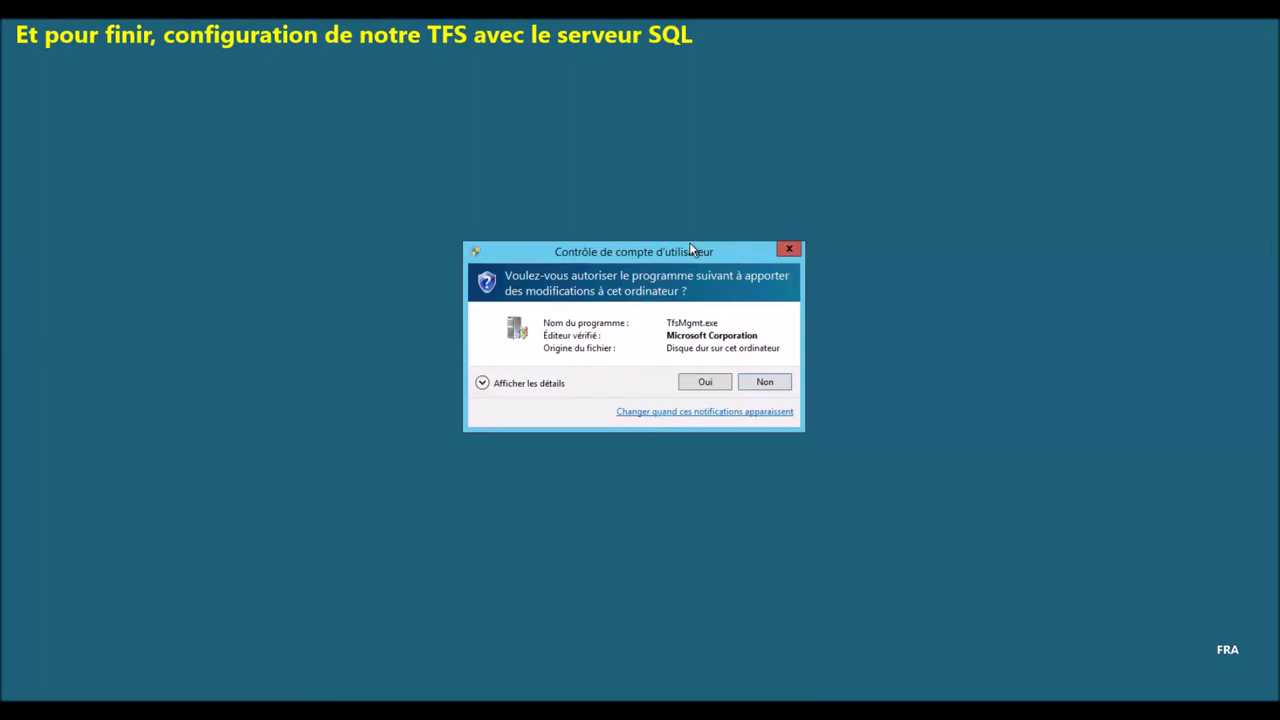
click(708, 383)
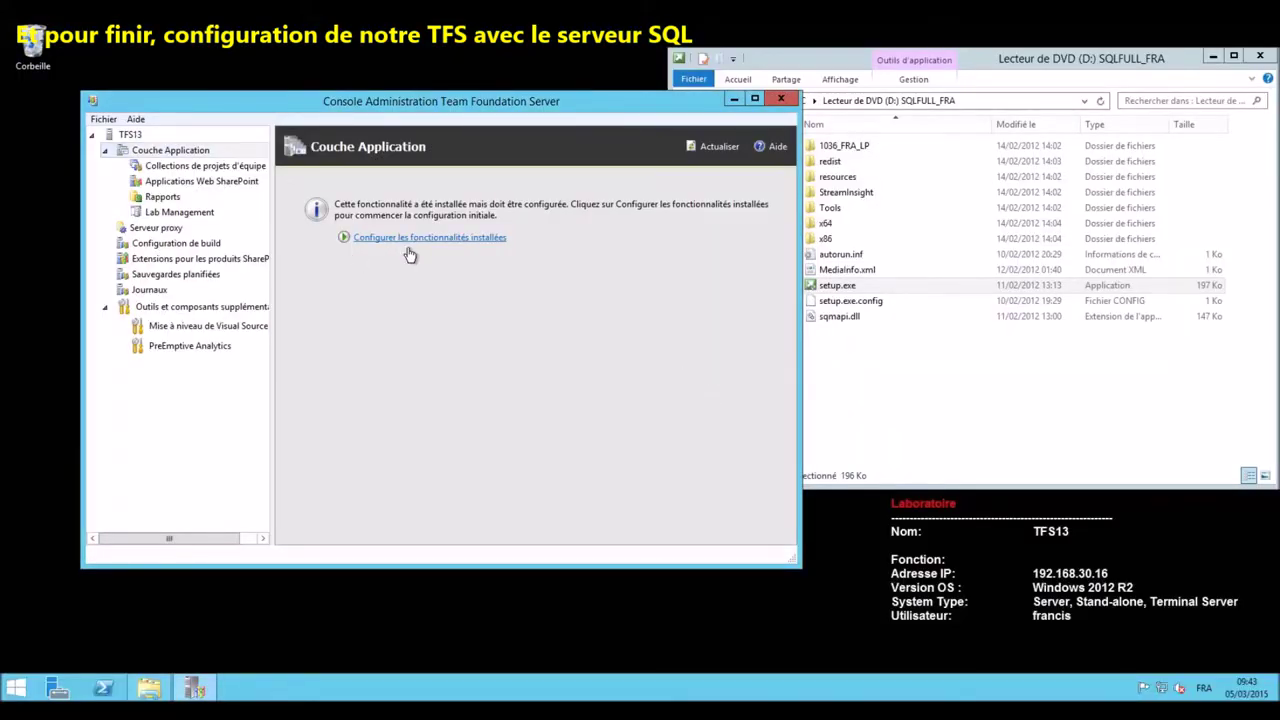
Start configuring the installed features with the advanced configuration wizard and go to its database settings.
click(410, 238)
click(388, 262)
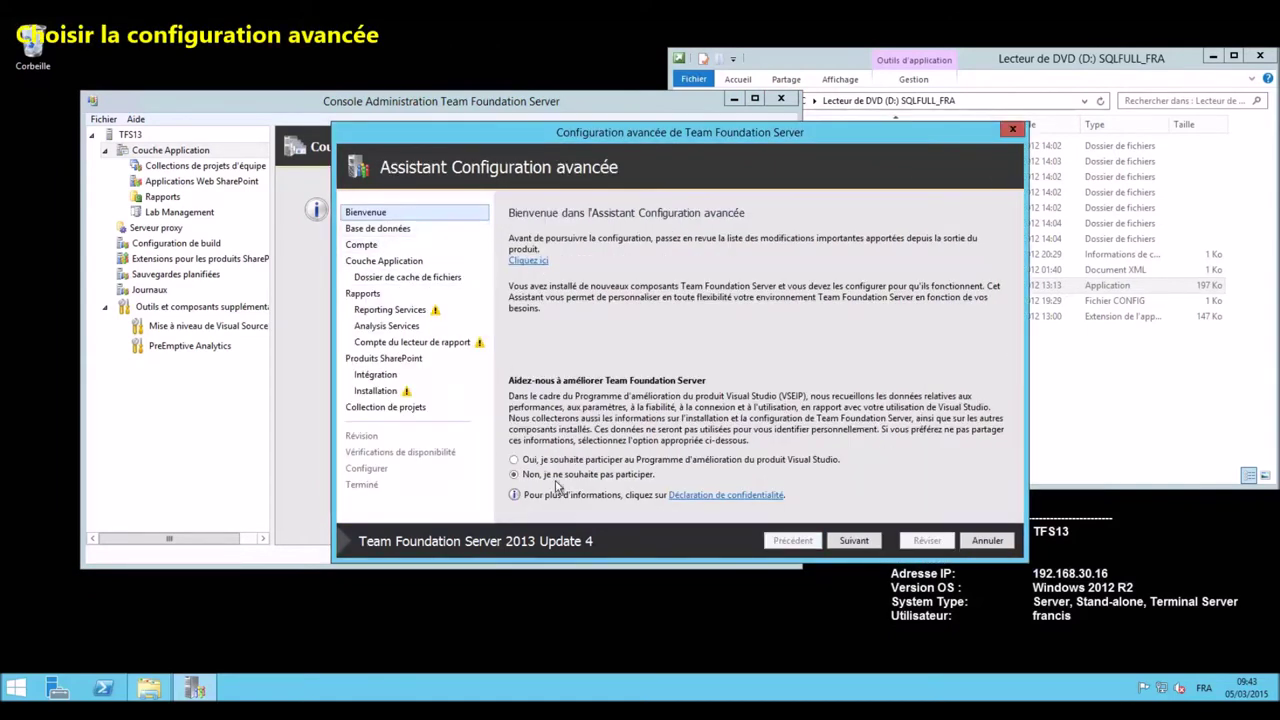
click(366, 229)
Set the SQL Server instance for the TFS databases to SQL, test the connection and continue.
double_click(598, 292)
text(SQL)
click(1002, 293)
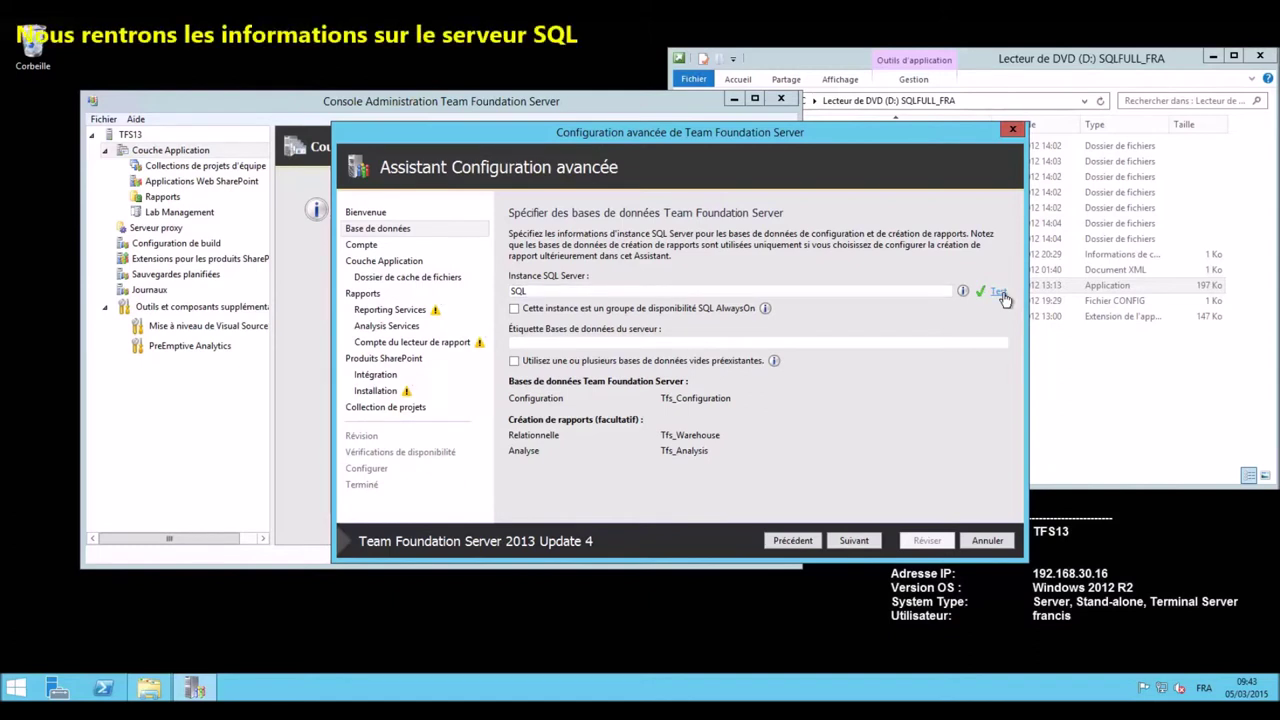
click(845, 541)
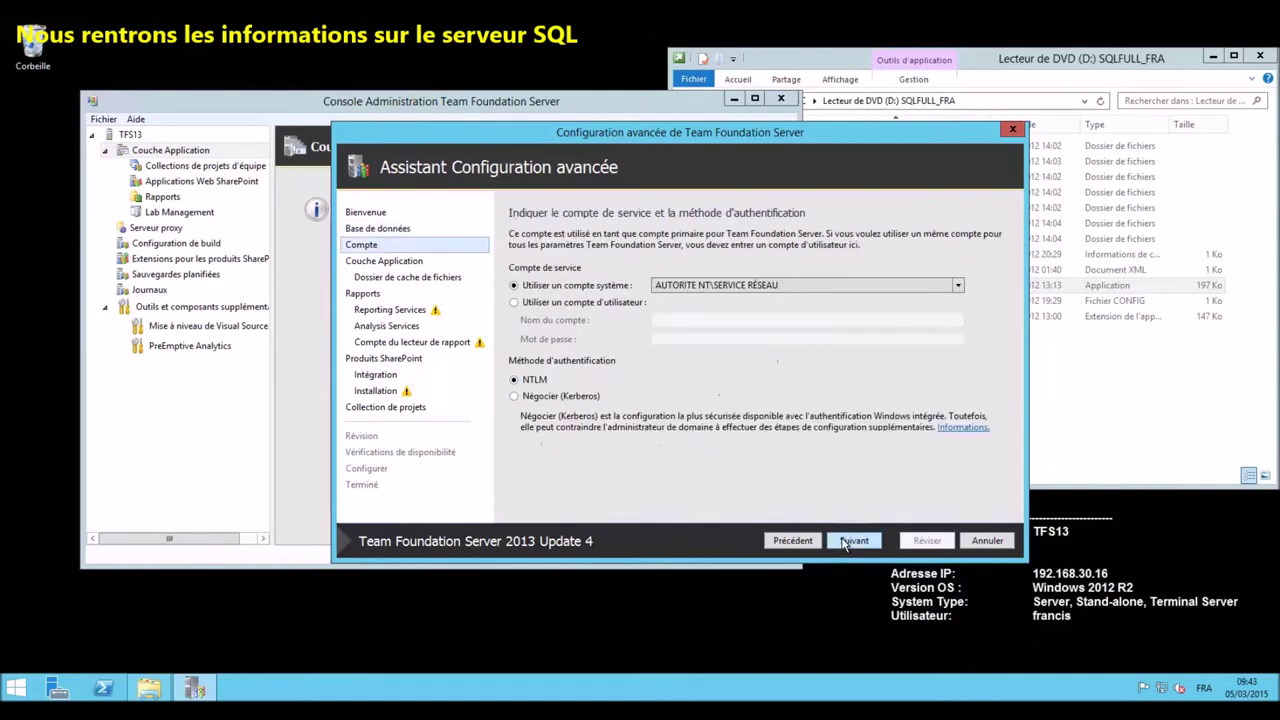
Use the user account laboratoire\svc_TFS as service account, enter its password, test it and continue with NTLM authentication.
click(513, 302)
click(652, 319)
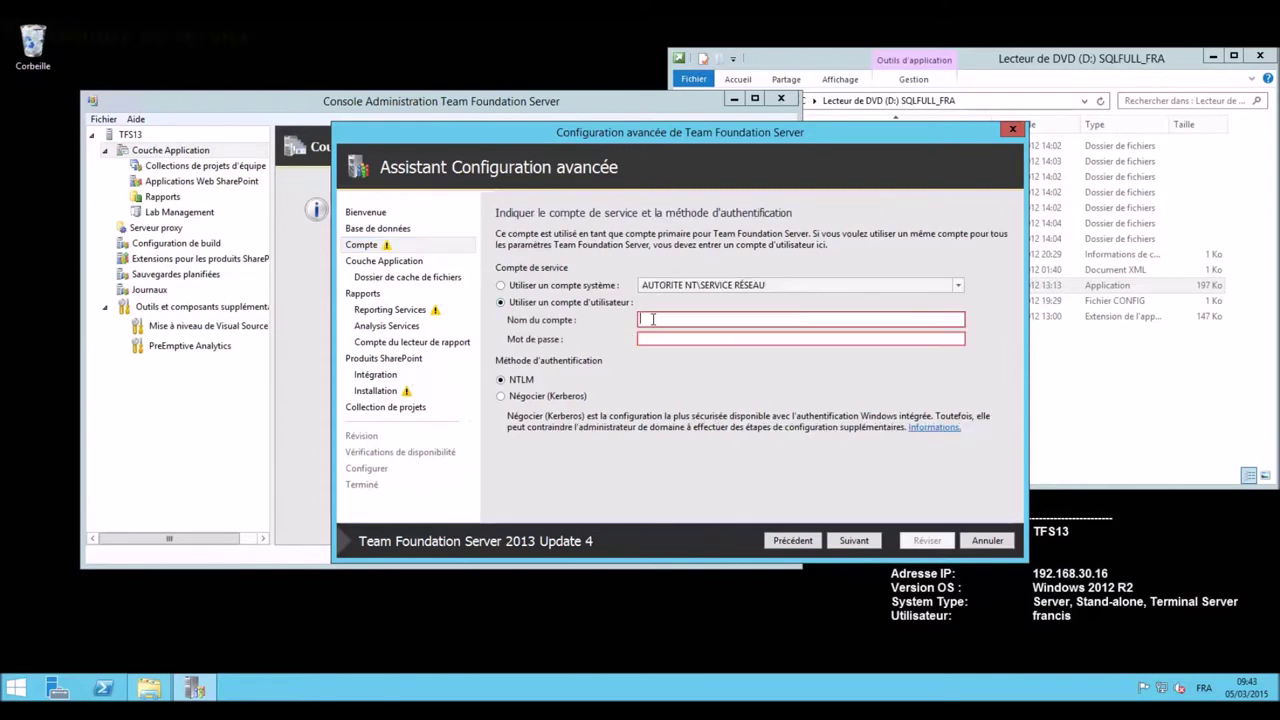
text(laboratoire\svc_TFS)
click(757, 339)
text(****)
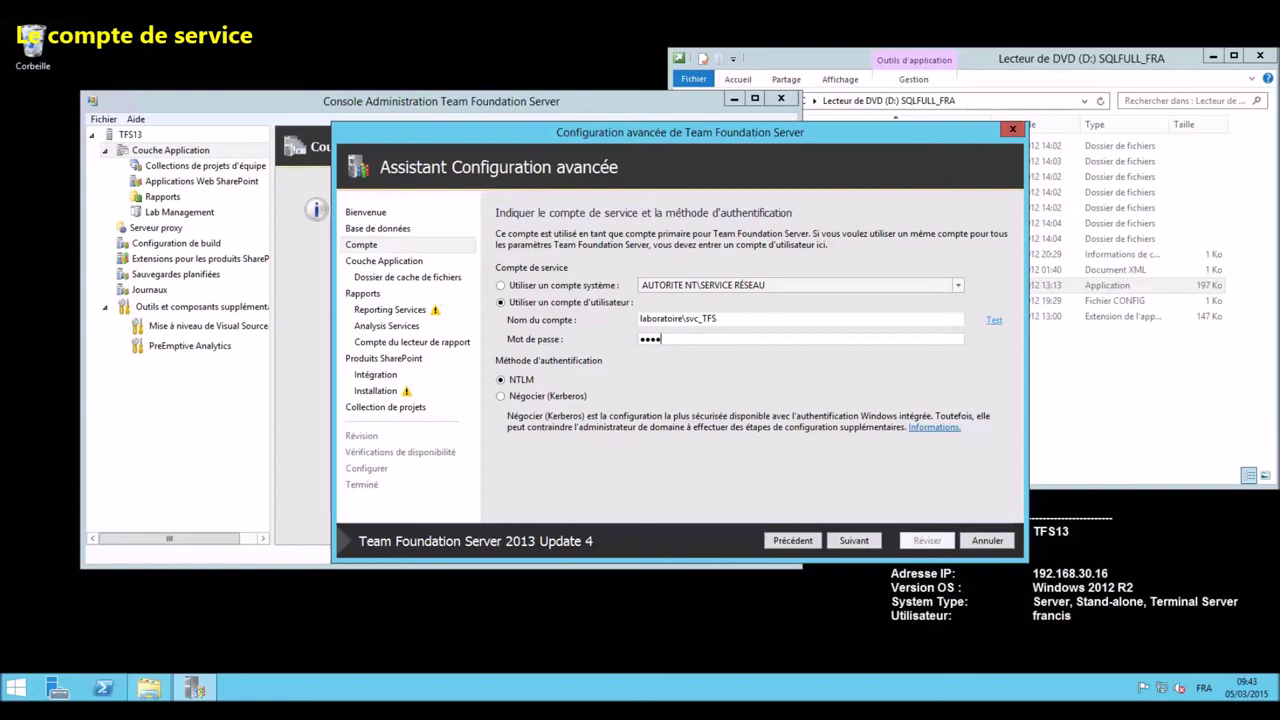
text(*******)
click(995, 321)
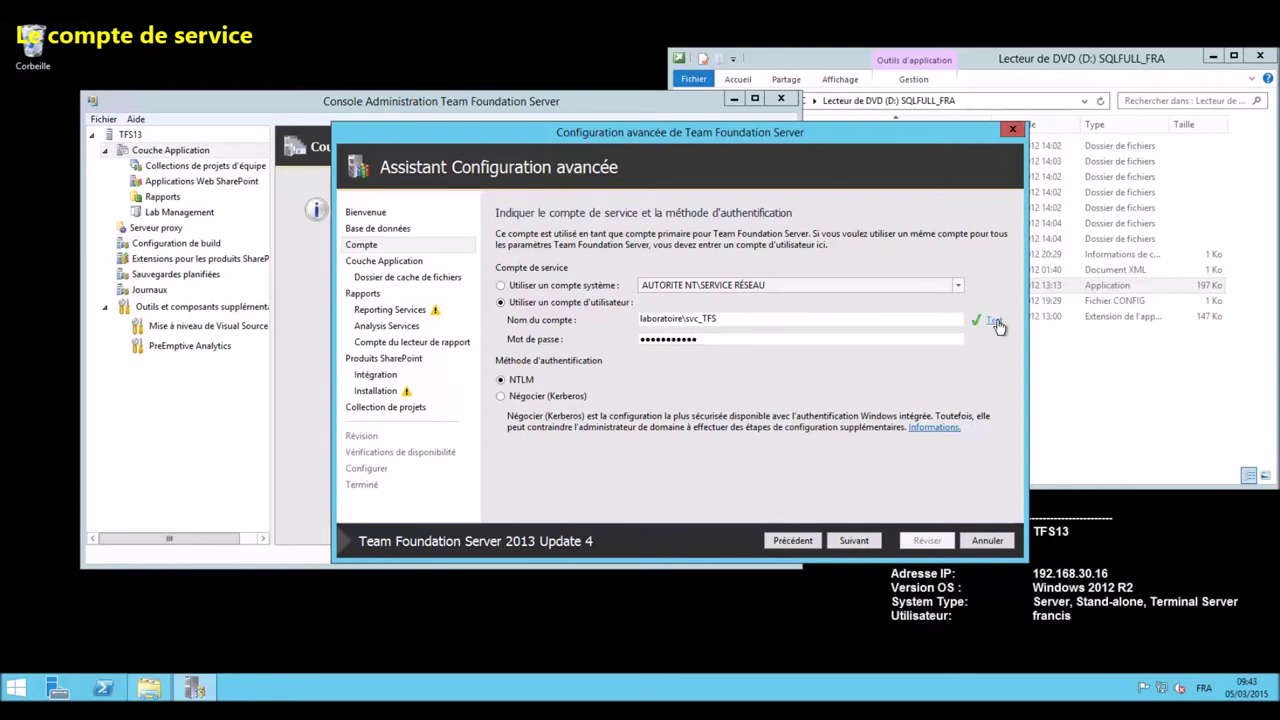
click(854, 540)
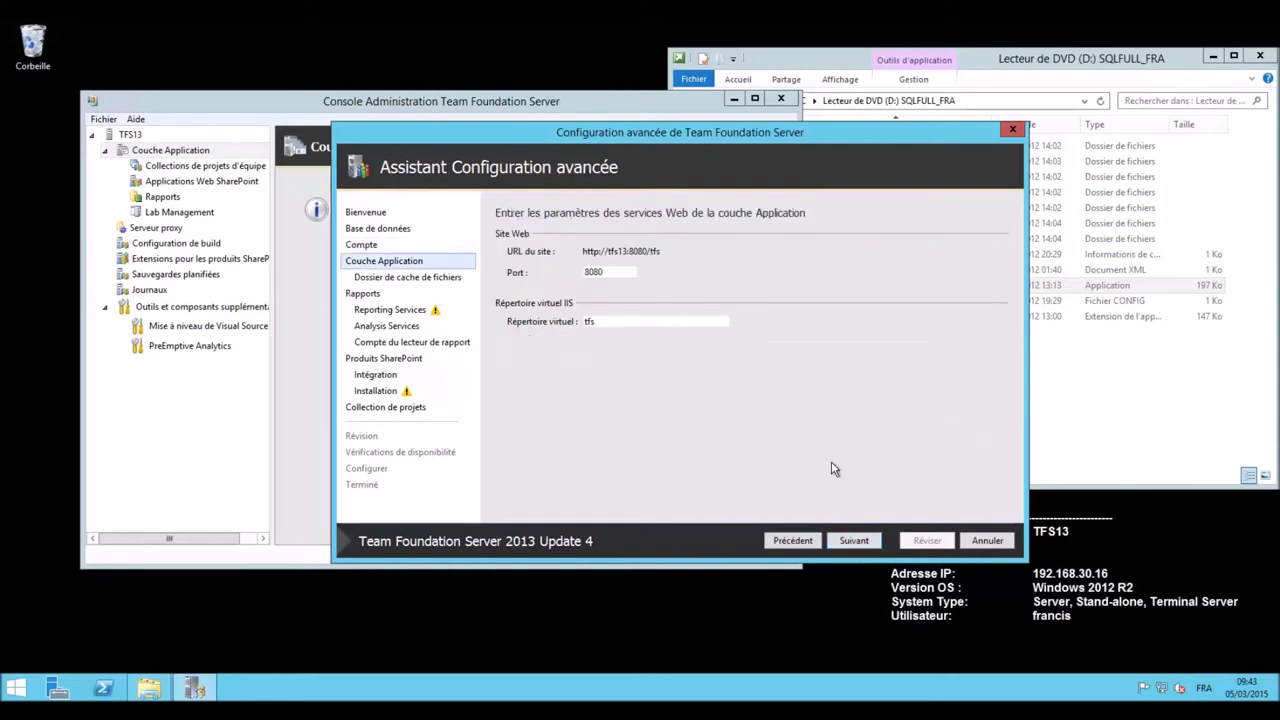
Keep port 8080, virtual directory tfs, the default file cache folder and report creation enabled, continuing to the Reporting Services settings.
click(854, 540)
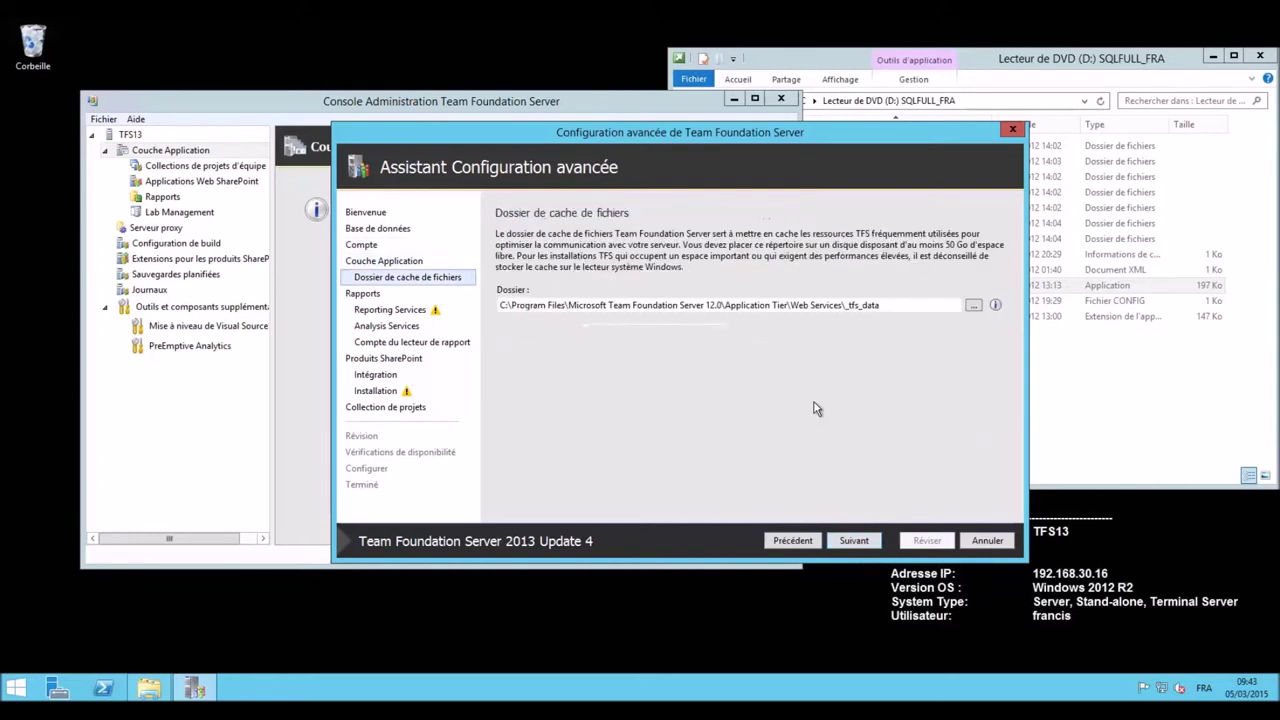
click(858, 544)
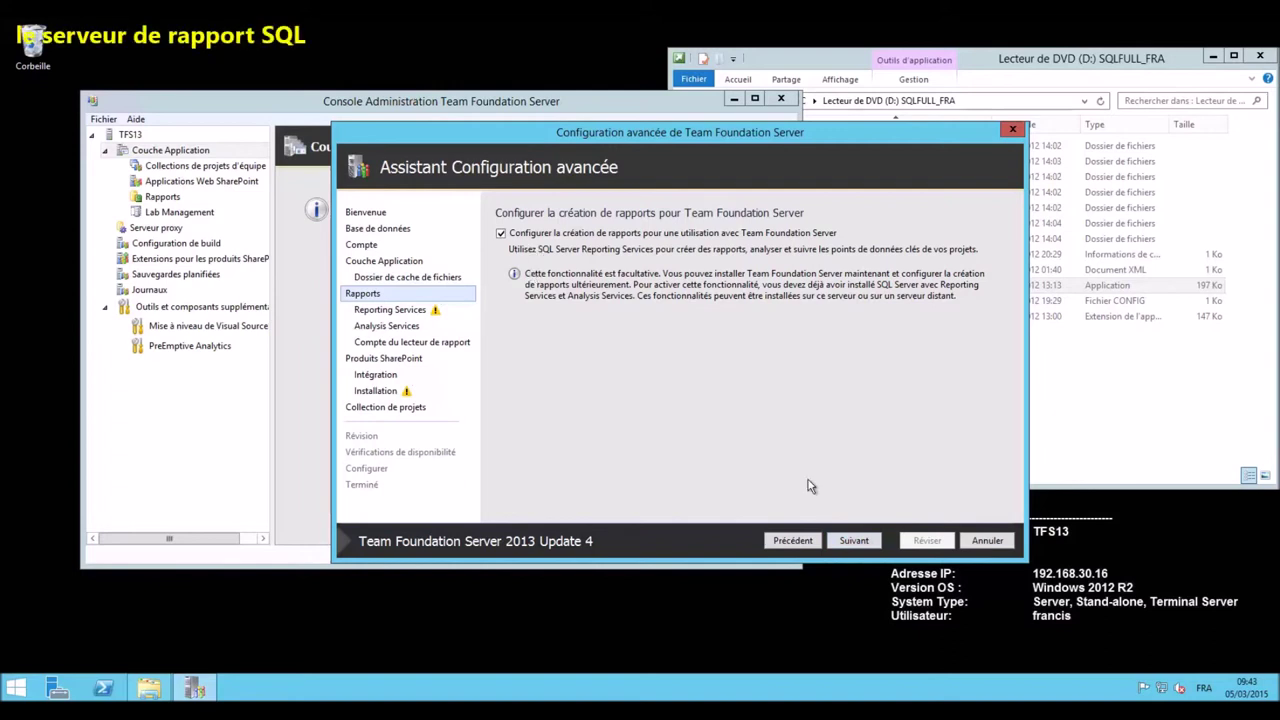
click(855, 541)
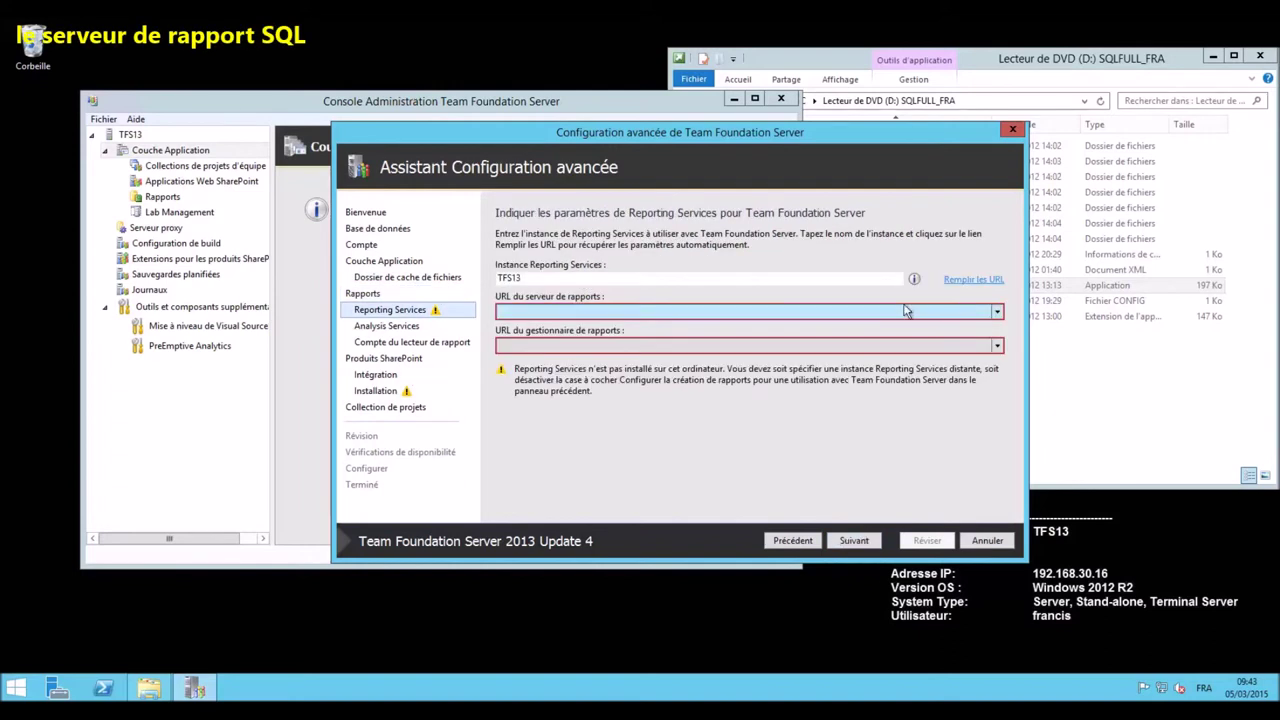
Set the Reporting Services instance to SQL, fill in its report server and report manager URLs automatically, and continue.
text(SQL)
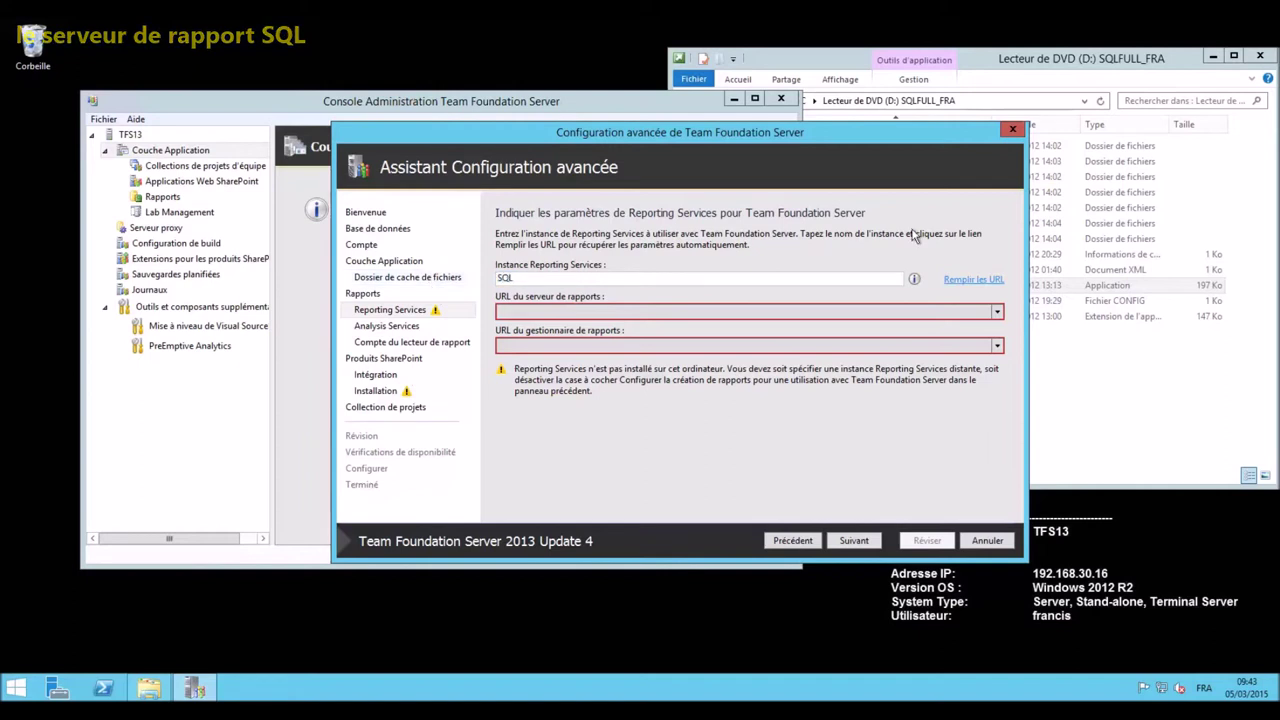
click(975, 282)
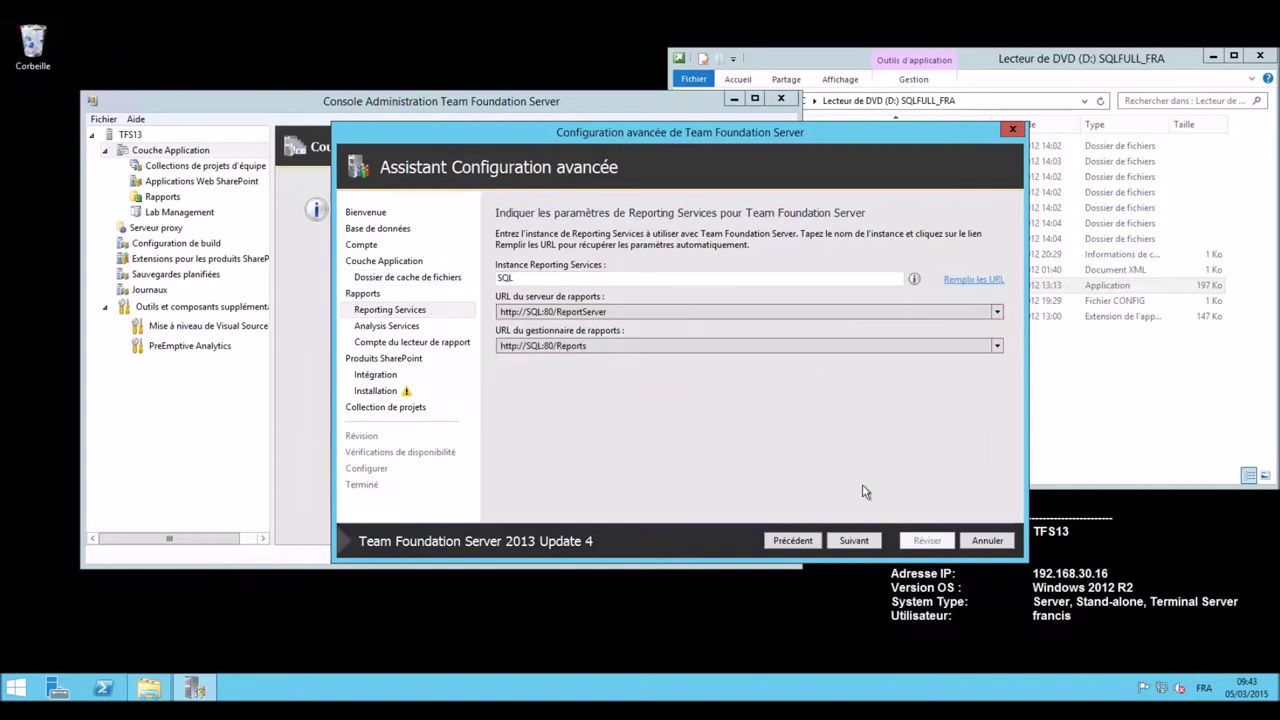
click(855, 541)
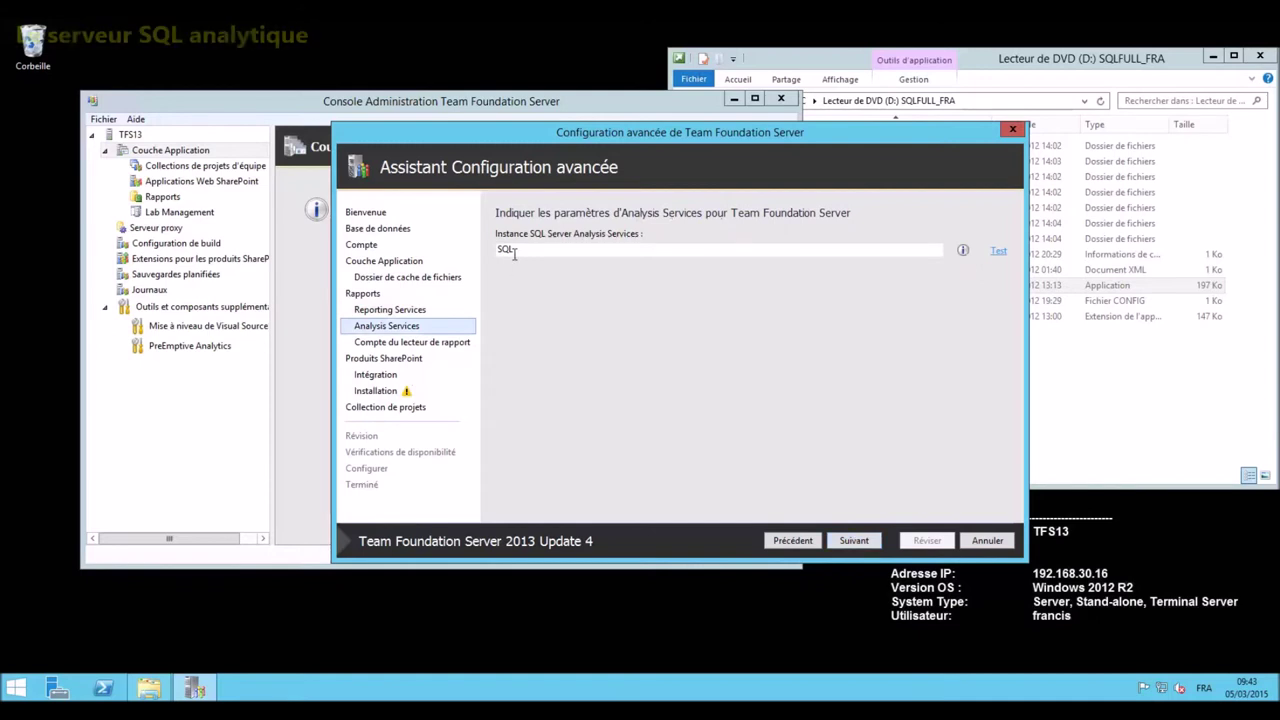
Test the Analysis Services instance SQL and keep the TFS service account as the report reader account.
click(998, 250)
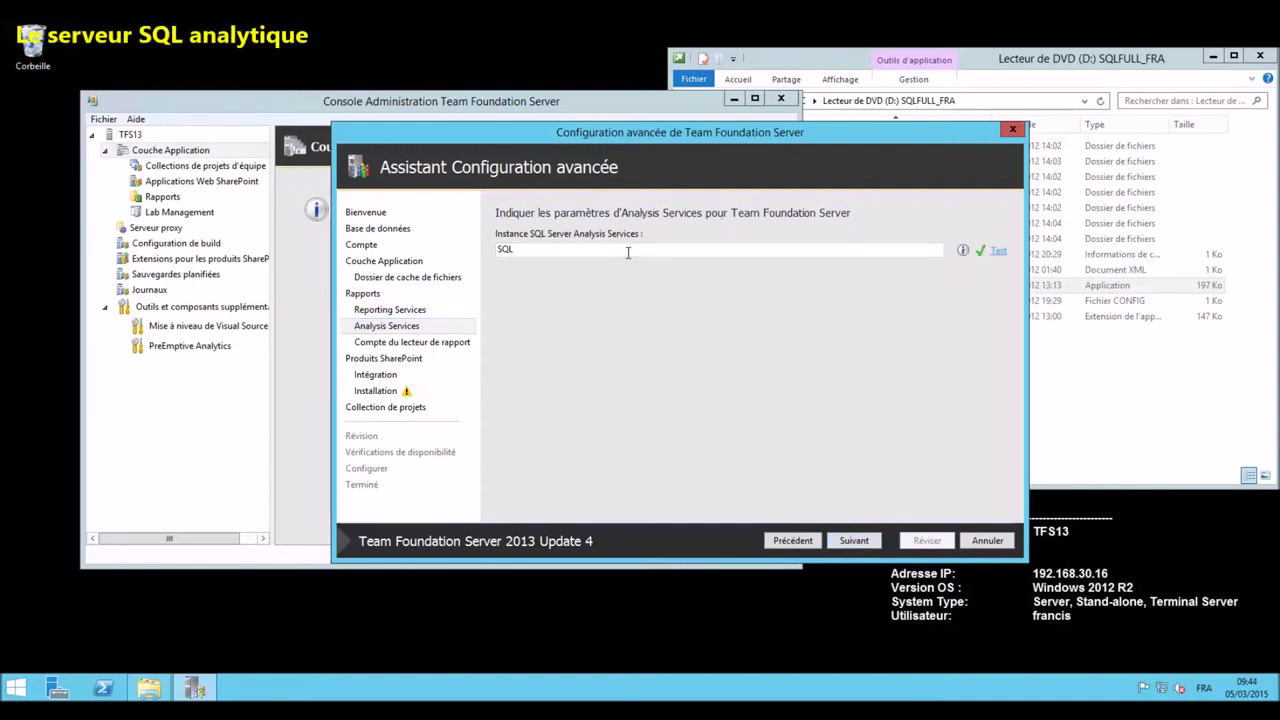
click(855, 540)
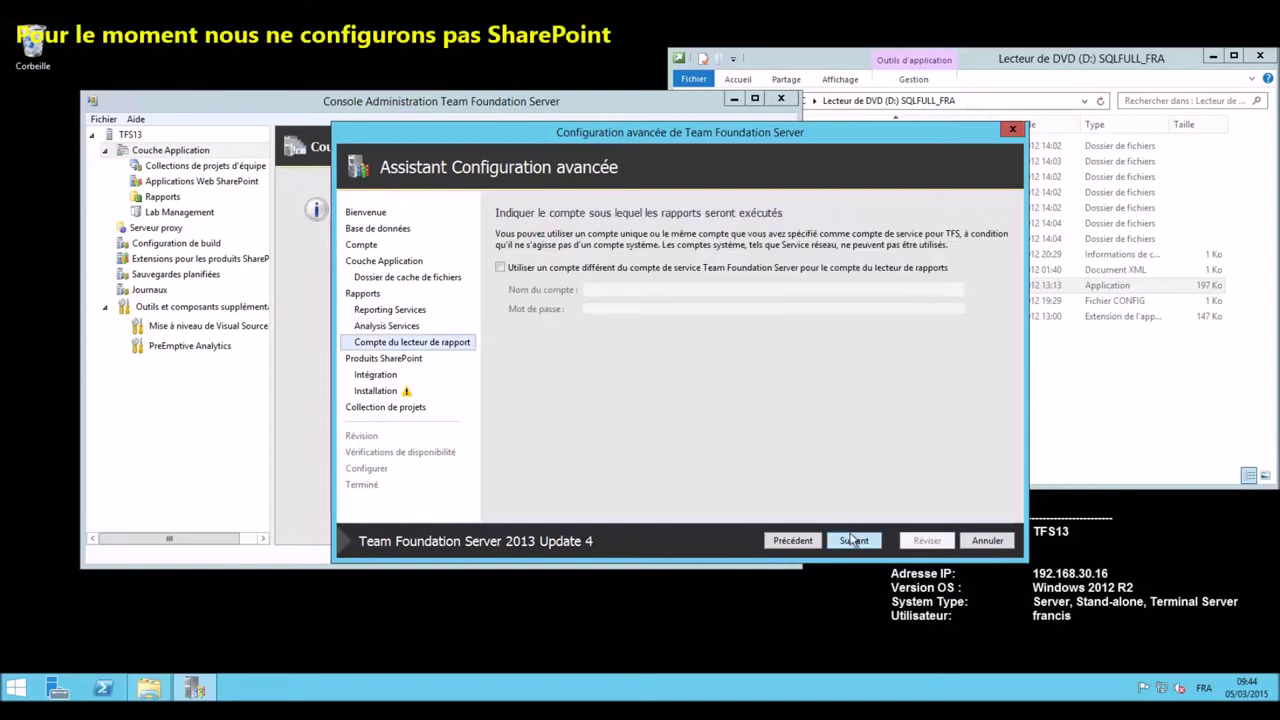
click(862, 541)
Turn off SharePoint configuration and name the initial team project collection "Premier Projet".
click(518, 234)
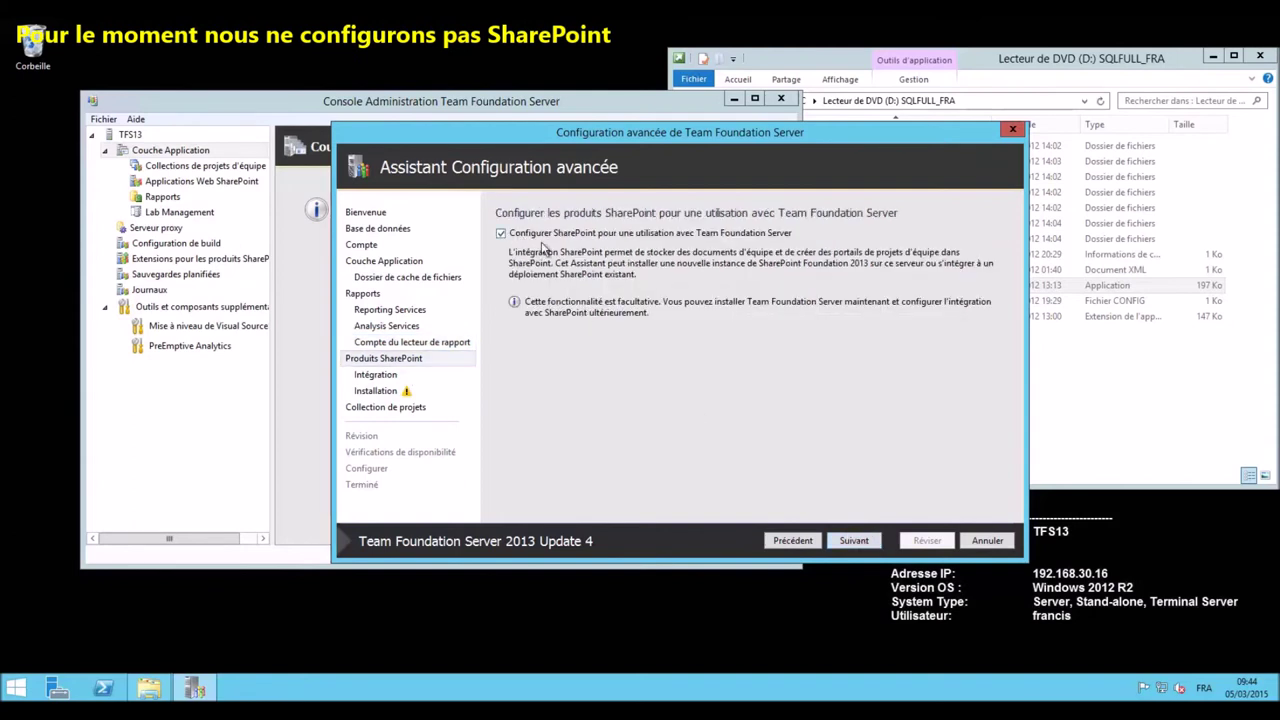
click(862, 541)
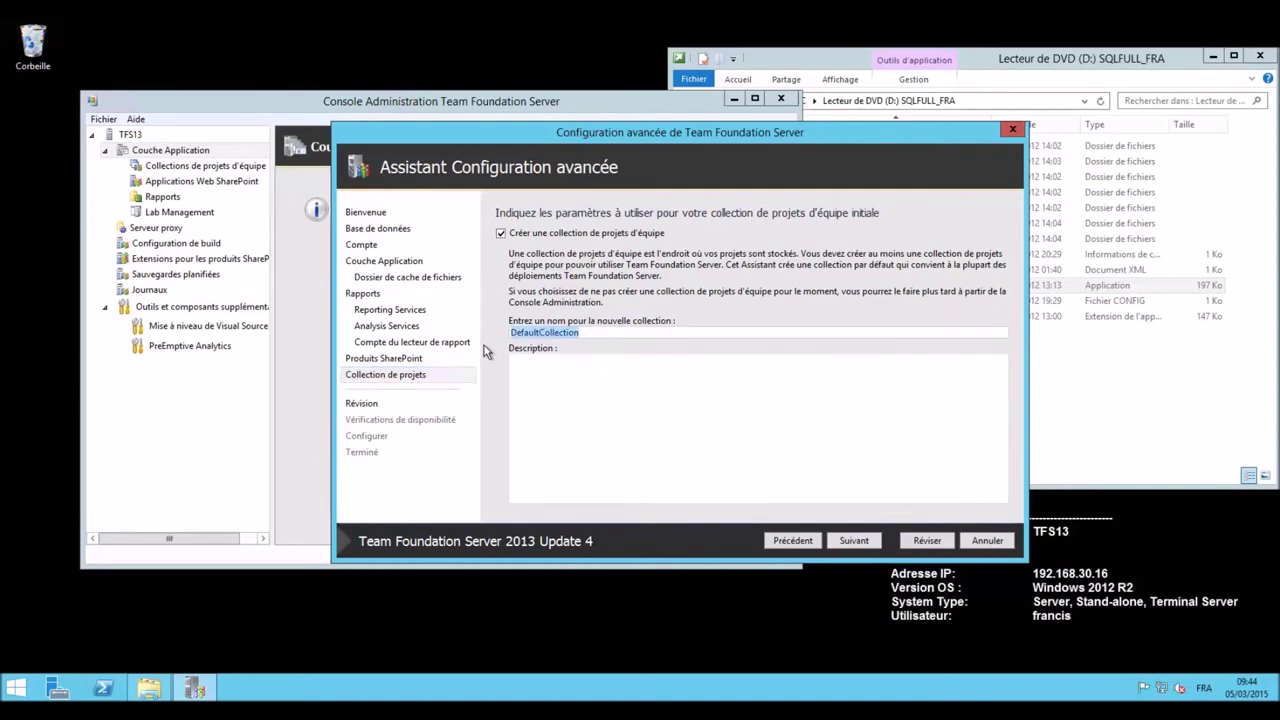
text(Premier Projet)
click(854, 541)
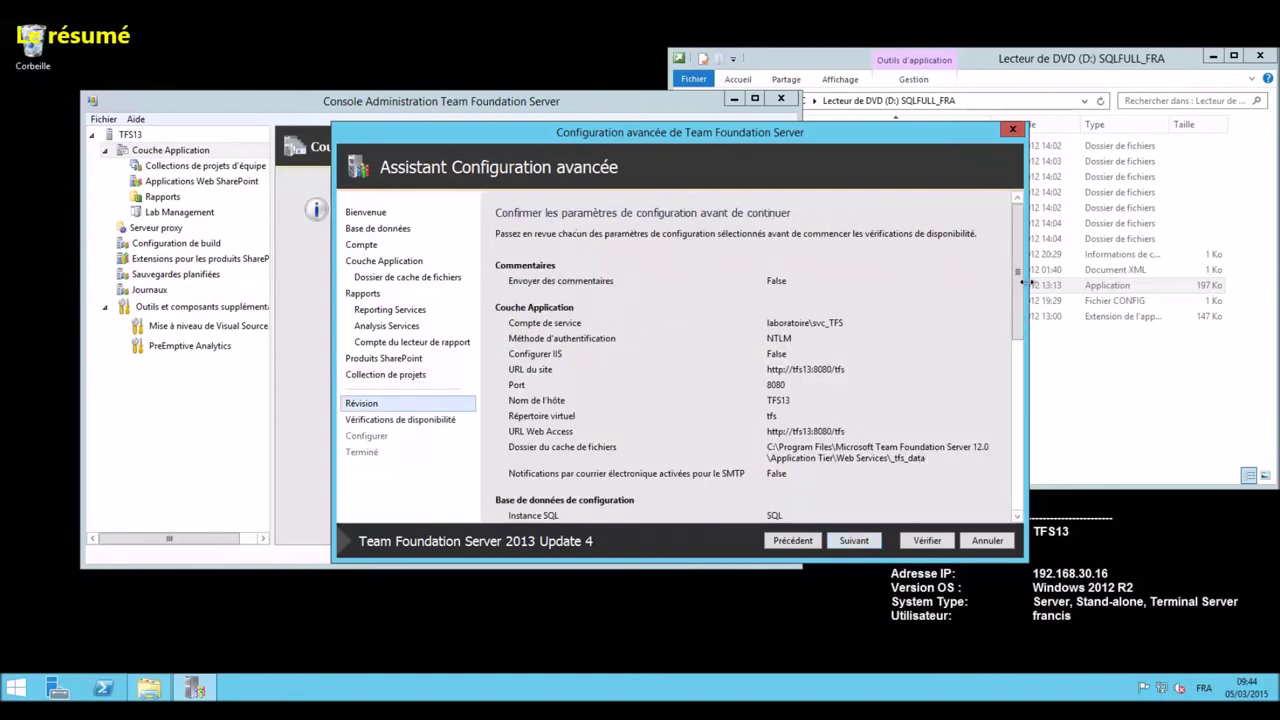
Review the full summary of configuration settings and run the readiness checks.
drag(1020, 272, 1020, 442)
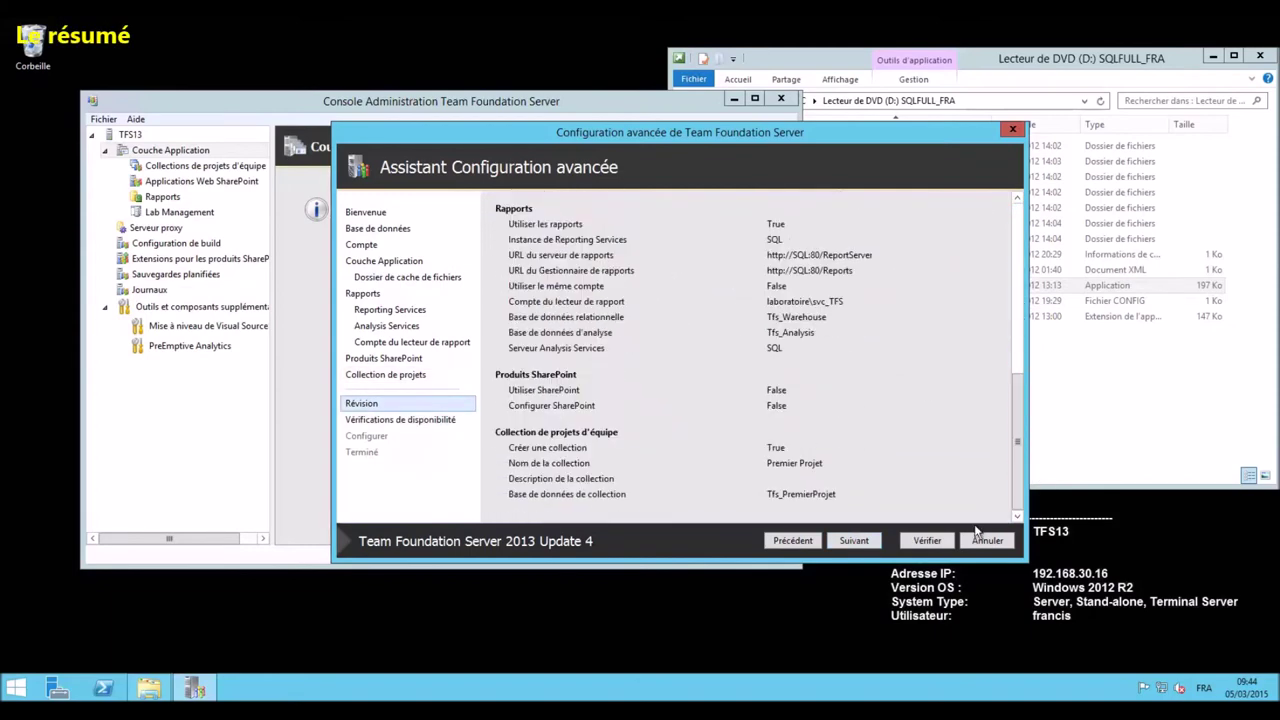
click(928, 541)
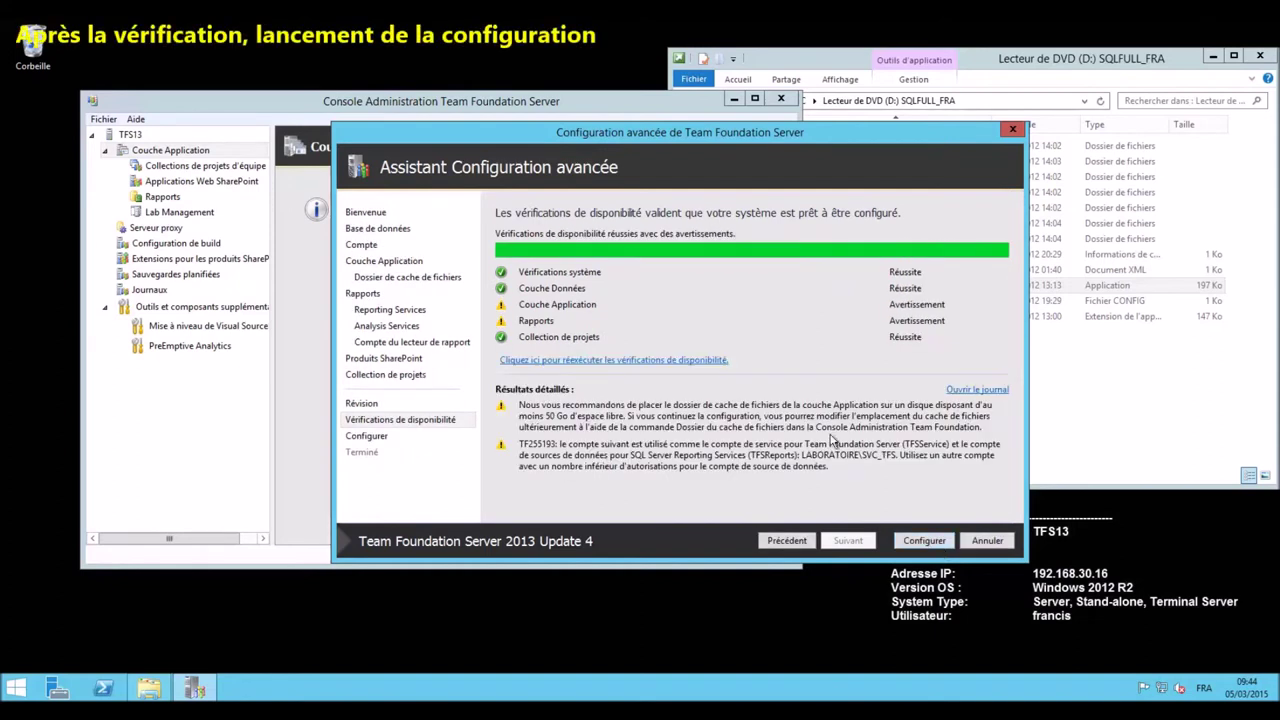
Run the Team Foundation Server configuration and close the wizard once it completes.
click(930, 550)
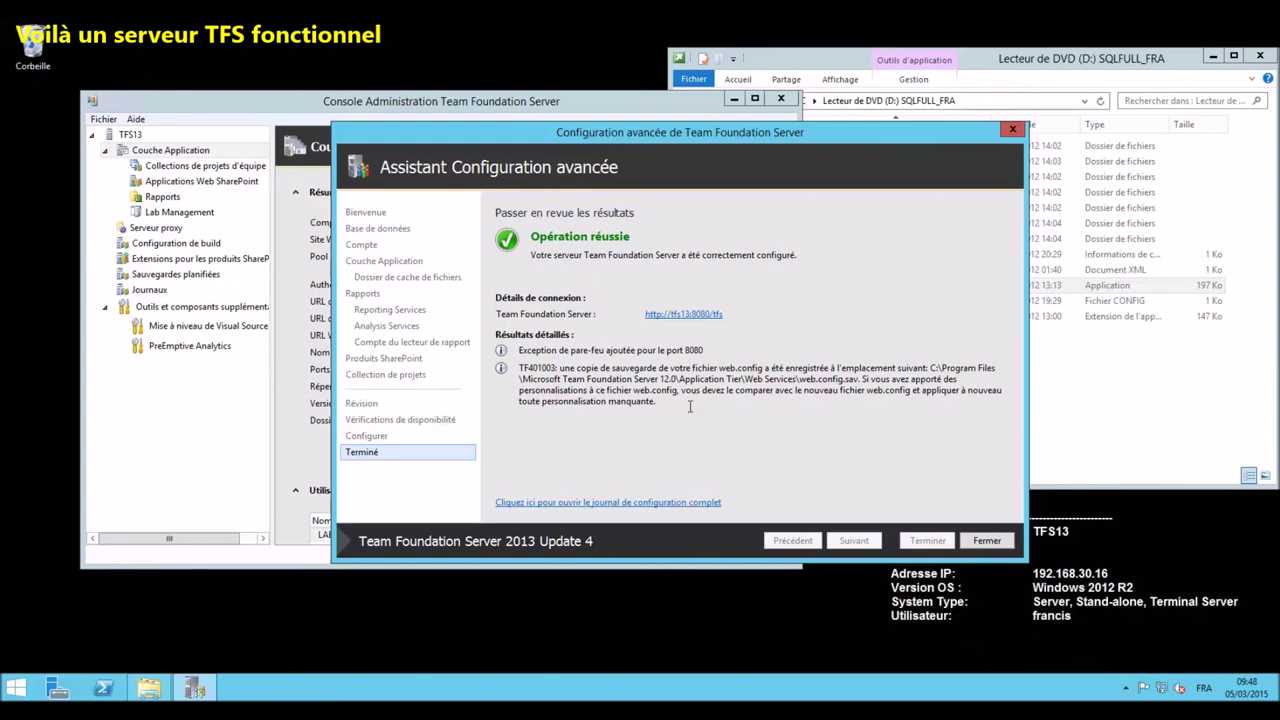
click(987, 541)
click(878, 541)
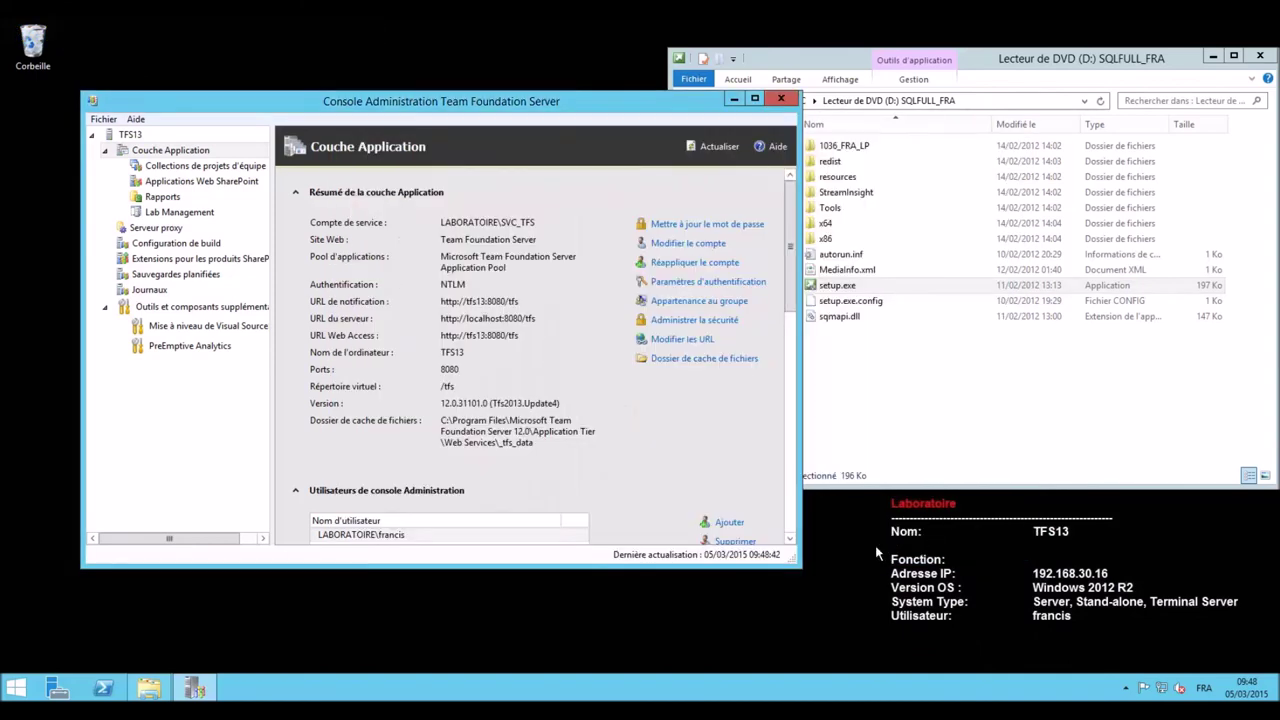